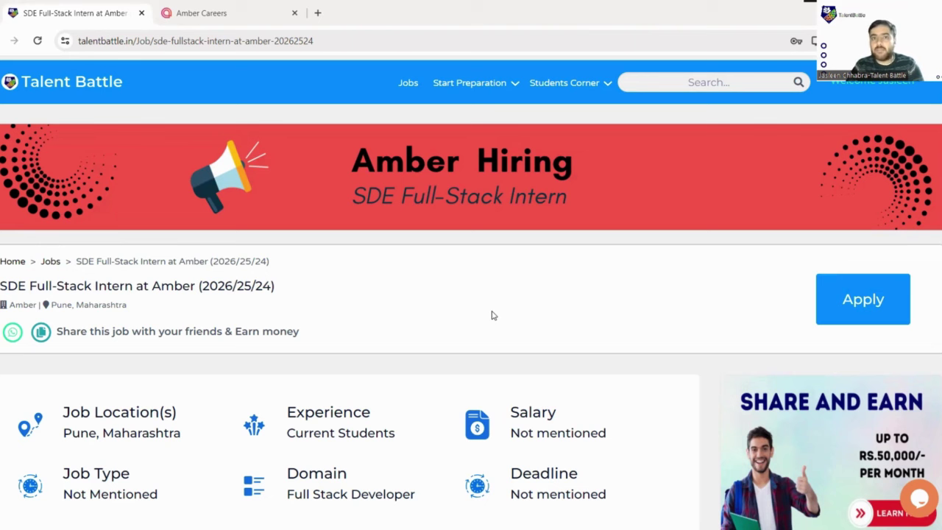
# - Scroll to About amber and highlight its target of $2B in annual gross bookings
pyautogui.scroll(-2, 439, 282)
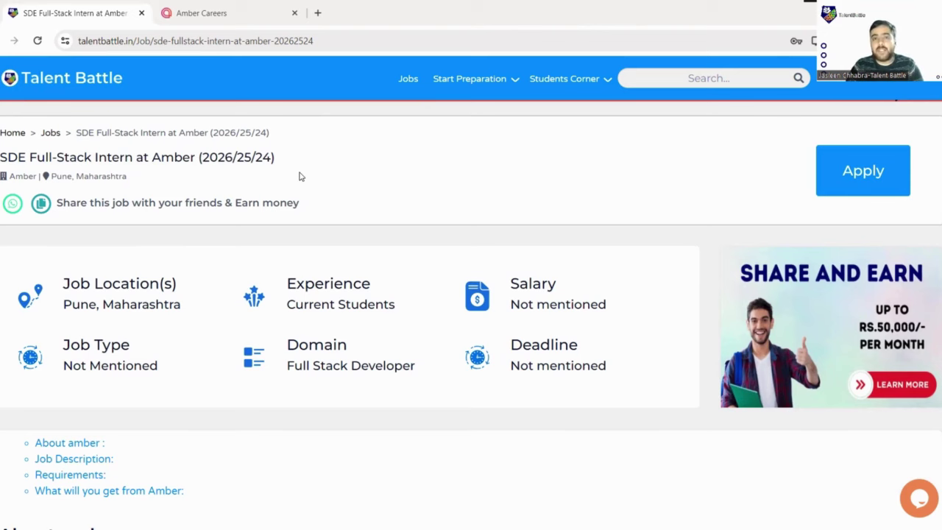
pyautogui.scroll(-3, 317, 180)
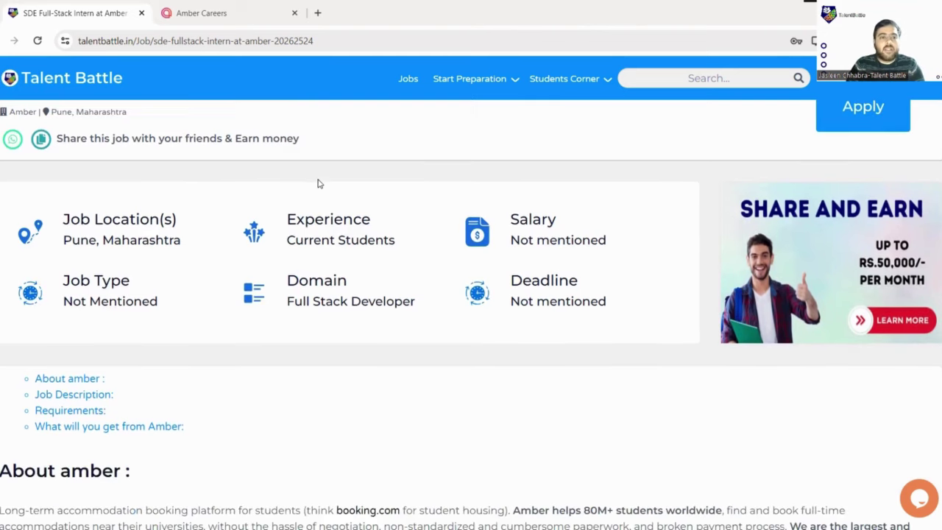
pyautogui.scroll(1, 264, 173)
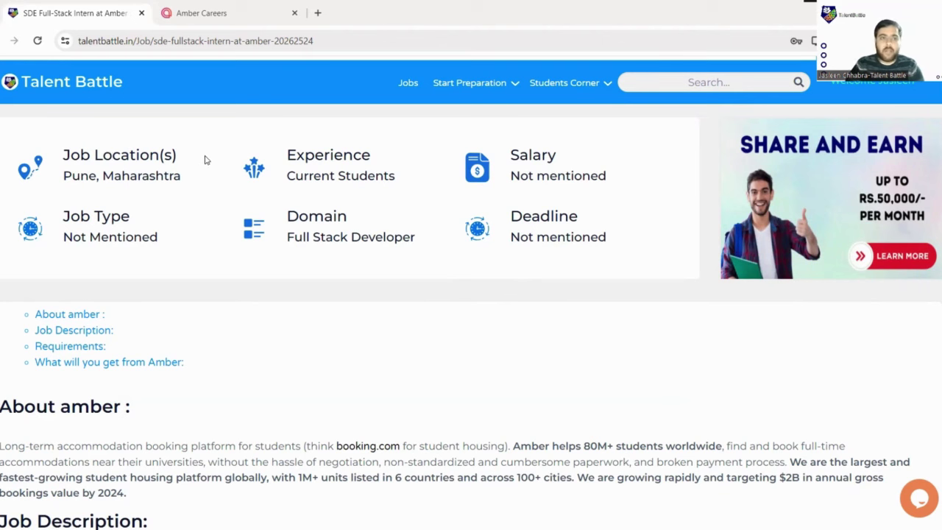
pyautogui.scroll(-2, 218, 162)
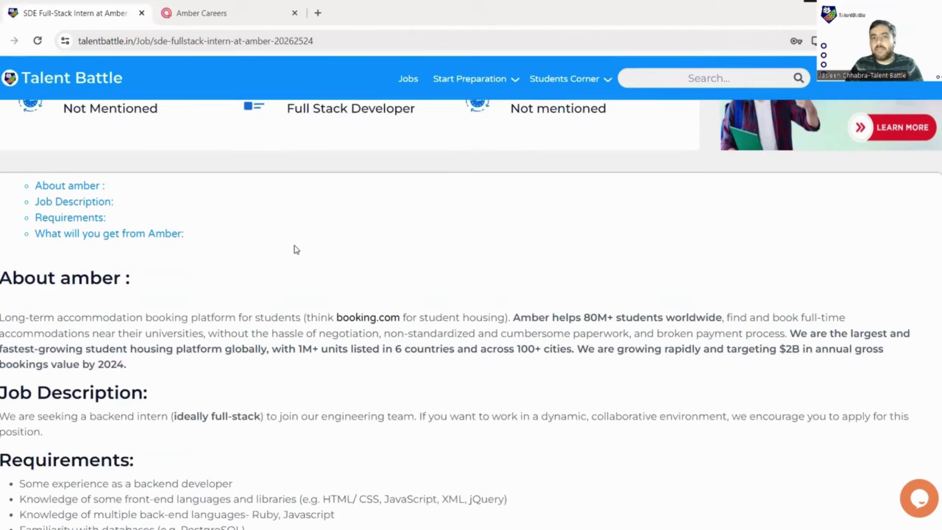
pyautogui.scroll(-1, 273, 264)
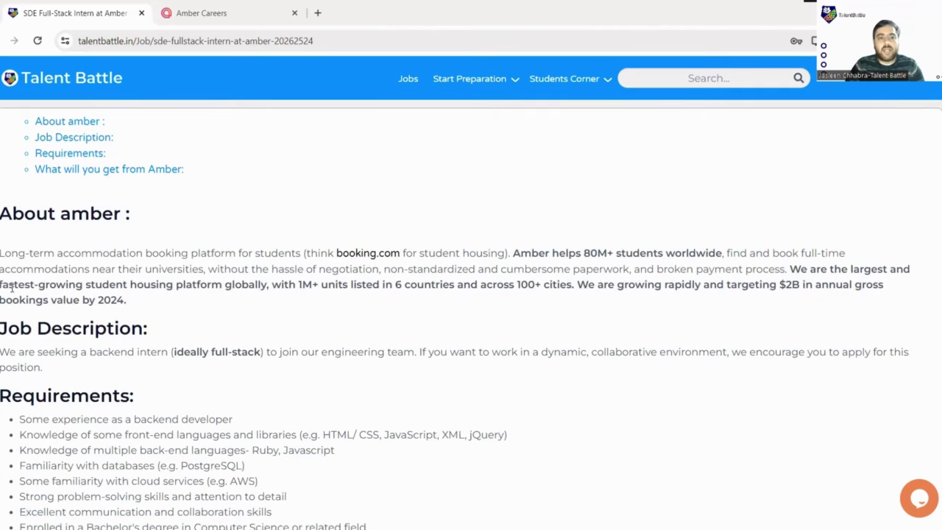
pyautogui.moveTo(10, 287); pyautogui.dragTo(482, 299)
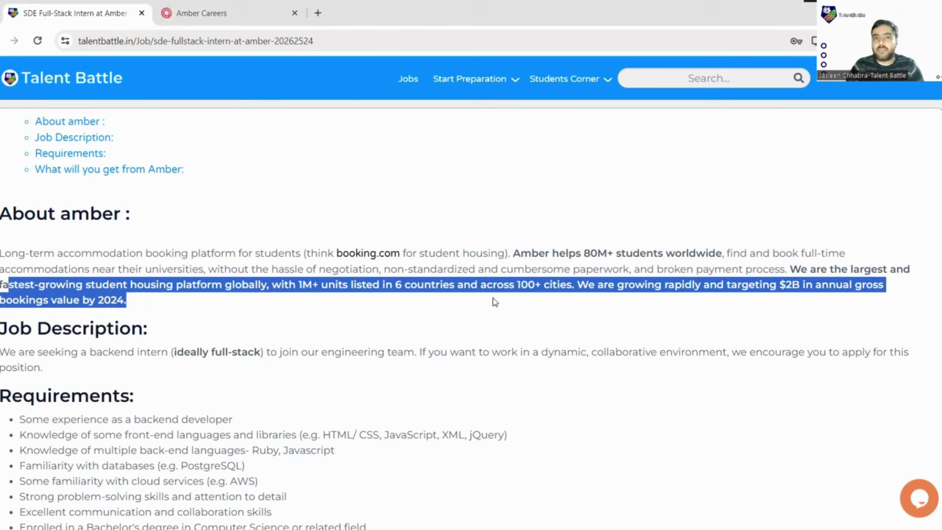
pyautogui.click(658, 303)
pyautogui.moveTo(703, 284); pyautogui.dragTo(901, 300)
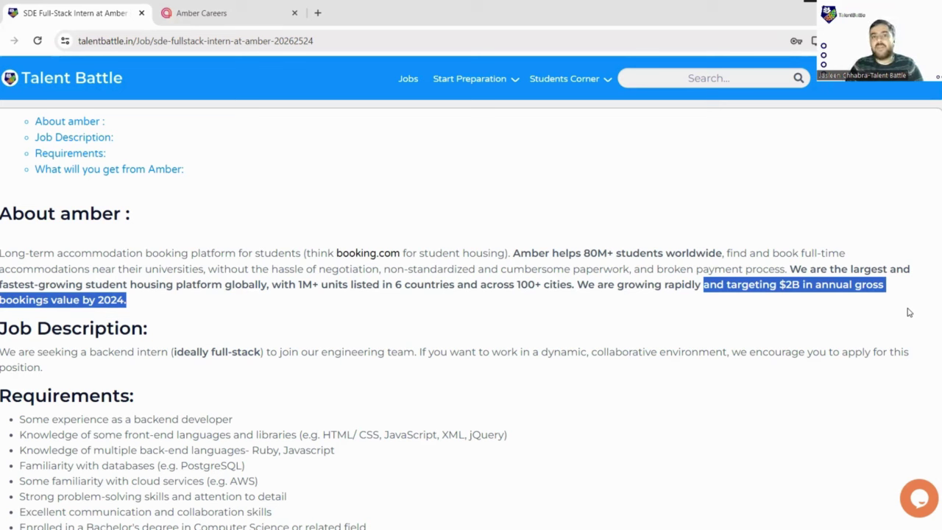
# - Highlight 'We are seeking a backend intern', 'ideally full-stack', then the 'If you want to work…' sentence
pyautogui.scroll(-2, 294, 309)
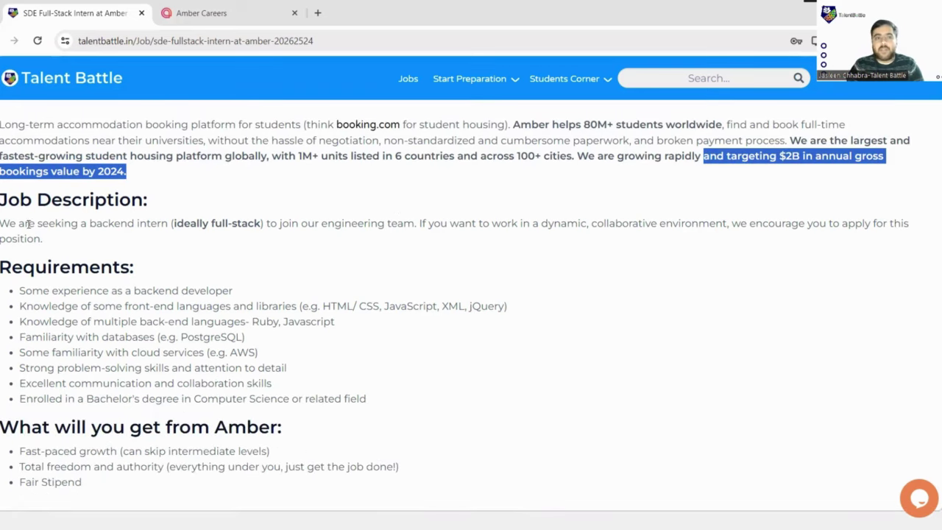
pyautogui.moveTo(1, 225); pyautogui.dragTo(168, 225)
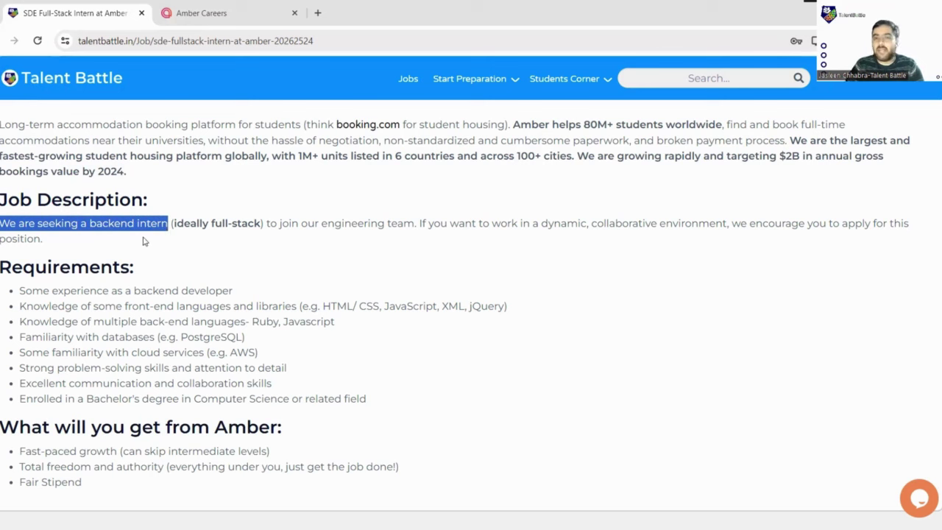
pyautogui.moveTo(174, 225); pyautogui.dragTo(262, 225)
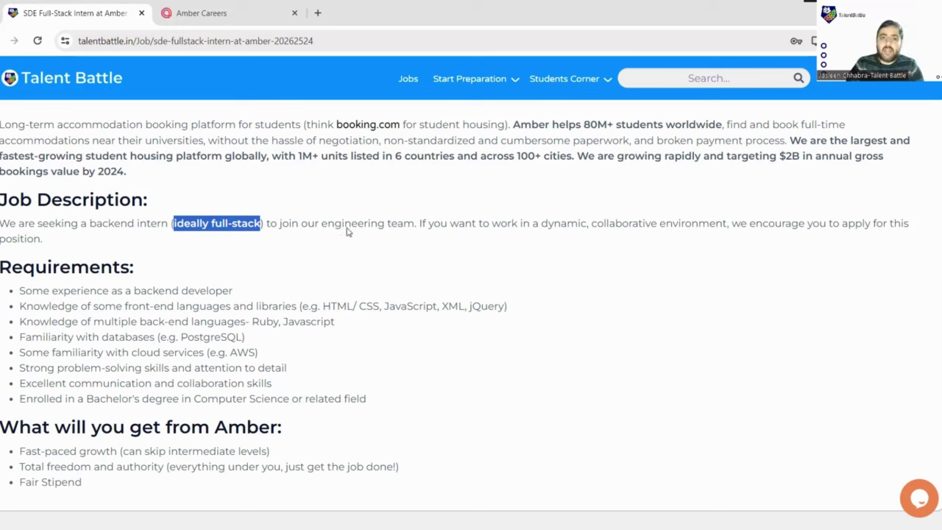
pyautogui.click(423, 224)
pyautogui.moveTo(706, 218); pyautogui.dragTo(809, 236)
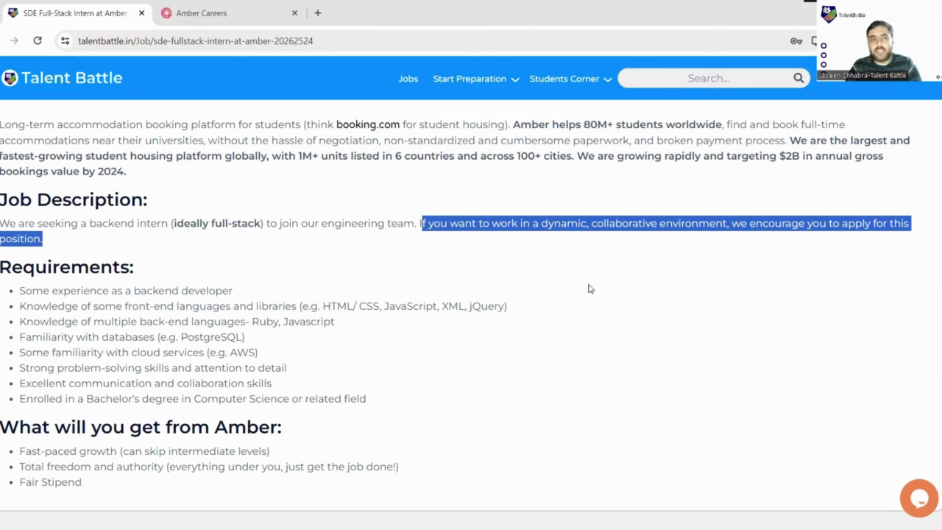
# - Highlight each requirement: backend experience, languages, databases, cloud, problem-solving, communication, Bachelor's degree
pyautogui.scroll(-1, 581, 287)
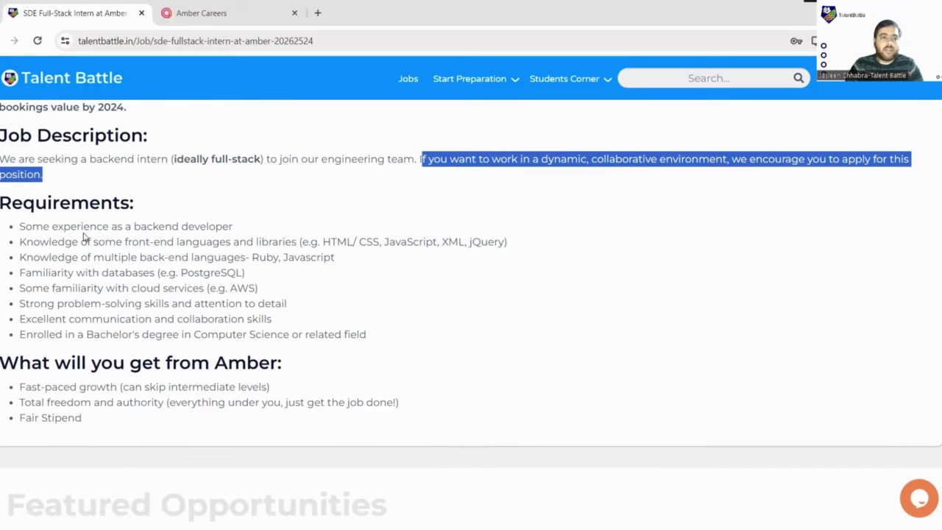
pyautogui.moveTo(19, 225); pyautogui.dragTo(243, 227)
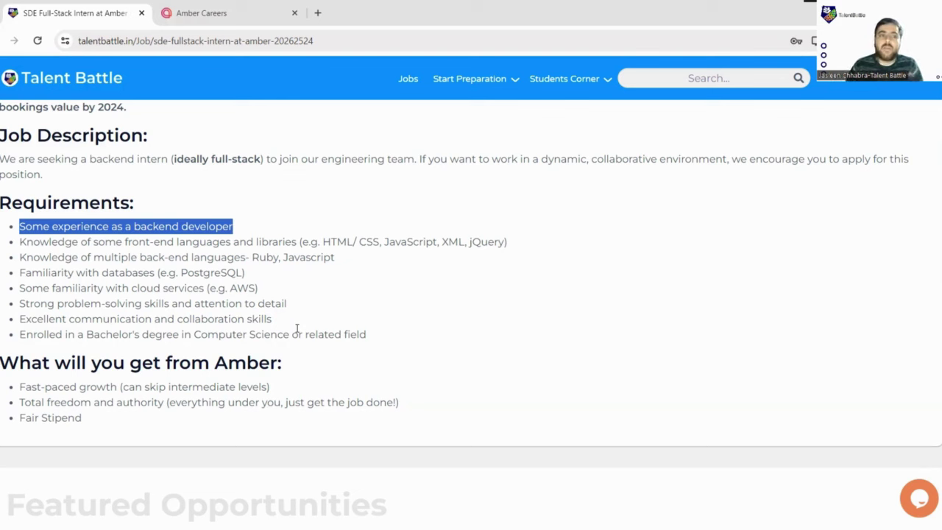
pyautogui.moveTo(71, 243); pyautogui.dragTo(520, 258)
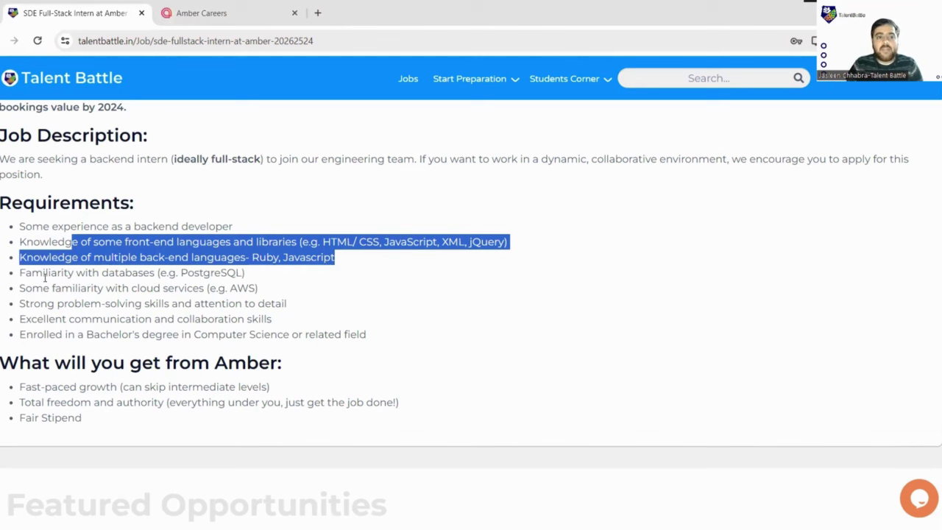
pyautogui.moveTo(45, 274); pyautogui.dragTo(256, 284)
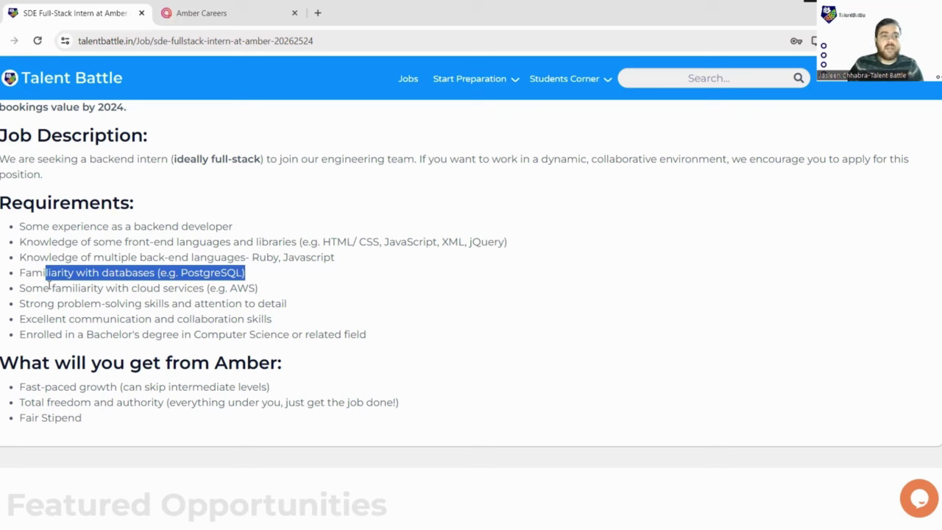
pyautogui.moveTo(123, 288); pyautogui.dragTo(279, 299)
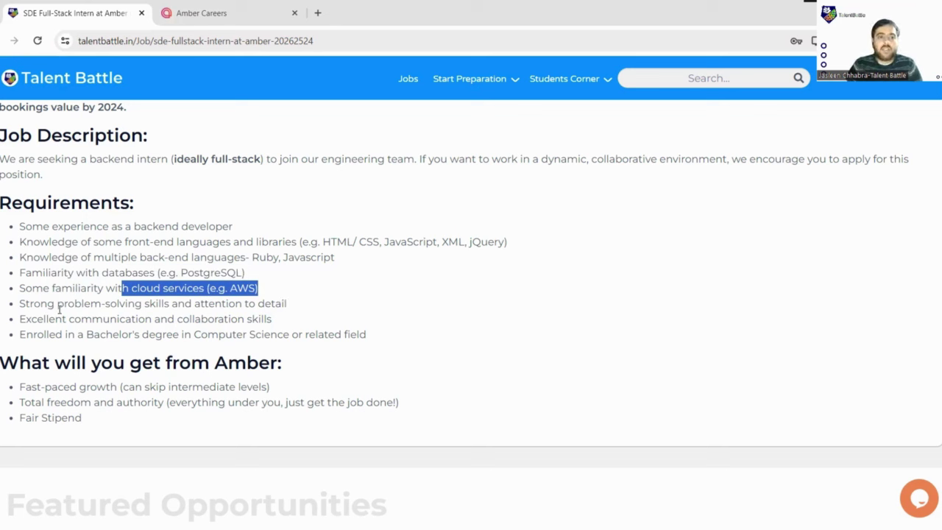
pyautogui.moveTo(58, 304); pyautogui.dragTo(301, 301)
pyautogui.moveTo(74, 320); pyautogui.dragTo(21, 320)
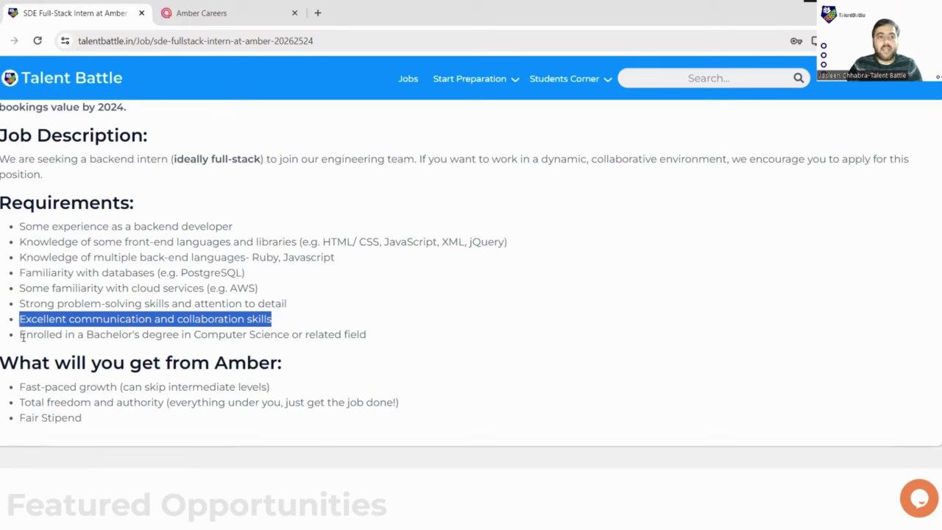
pyautogui.moveTo(23, 336); pyautogui.dragTo(389, 345)
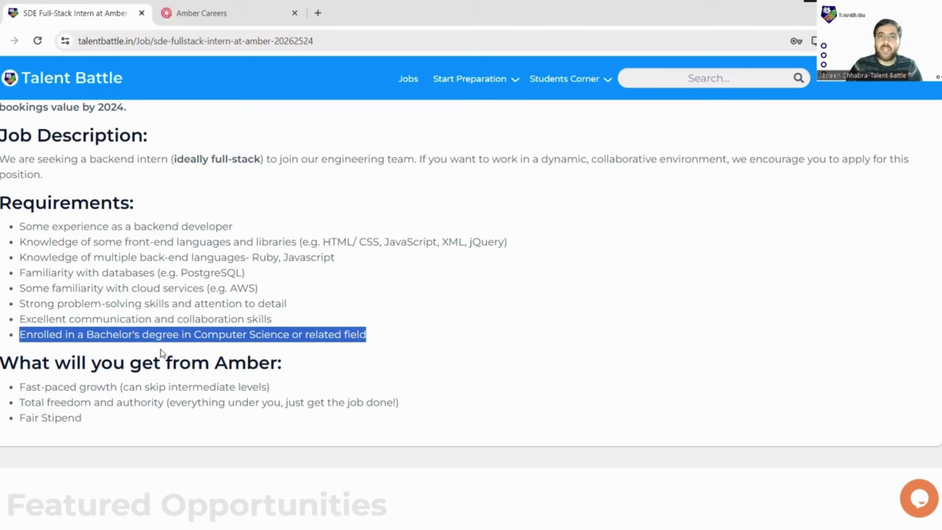
# - Highlight the fast-paced growth, total freedom and authority, and Fair Stipend benefits
pyautogui.scroll(-1, 279, 348)
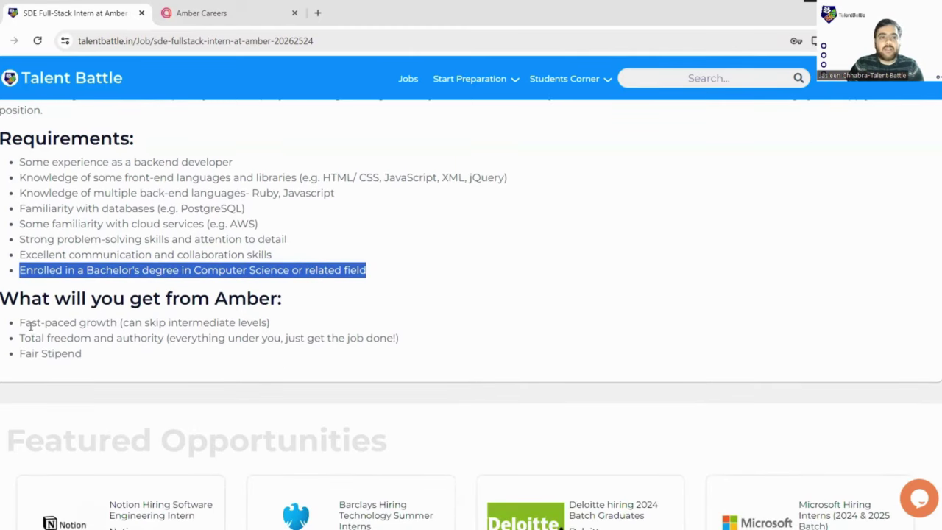
pyautogui.moveTo(21, 324); pyautogui.dragTo(254, 329)
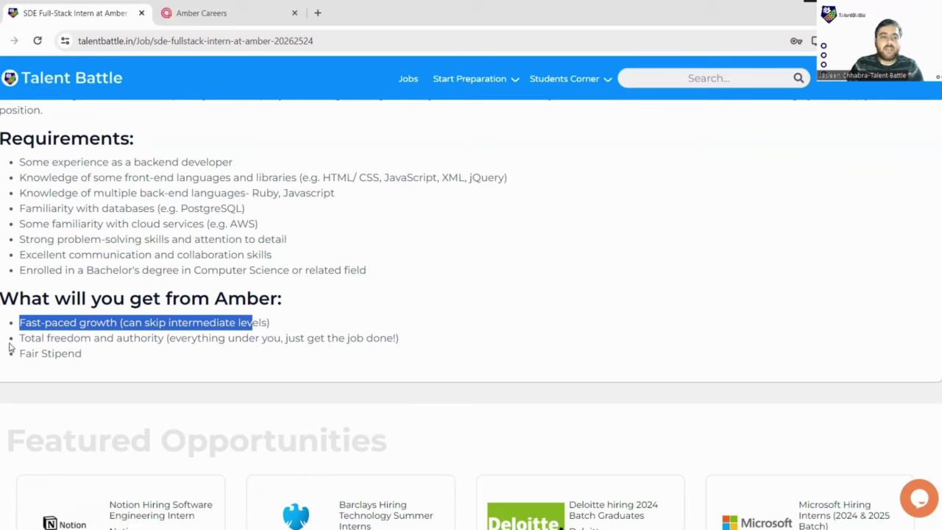
pyautogui.moveTo(12, 340); pyautogui.dragTo(398, 338)
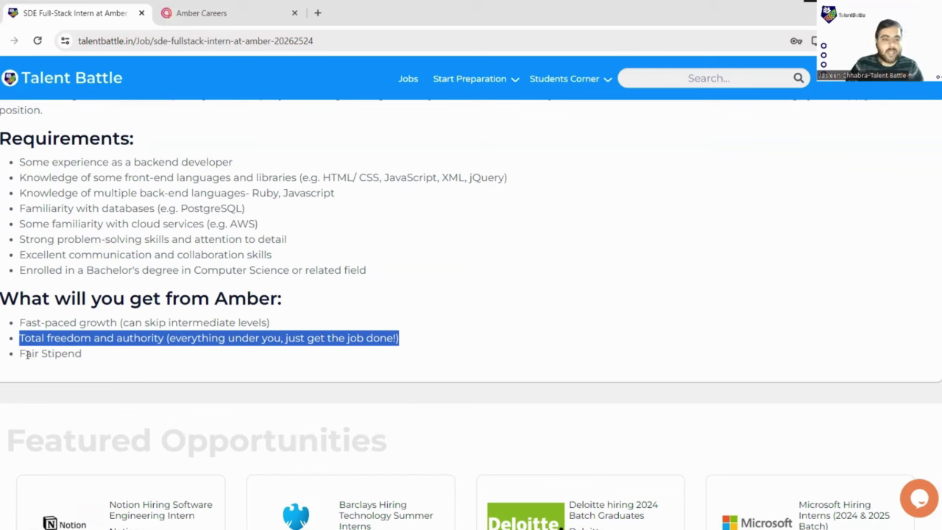
pyautogui.moveTo(21, 353); pyautogui.dragTo(127, 357)
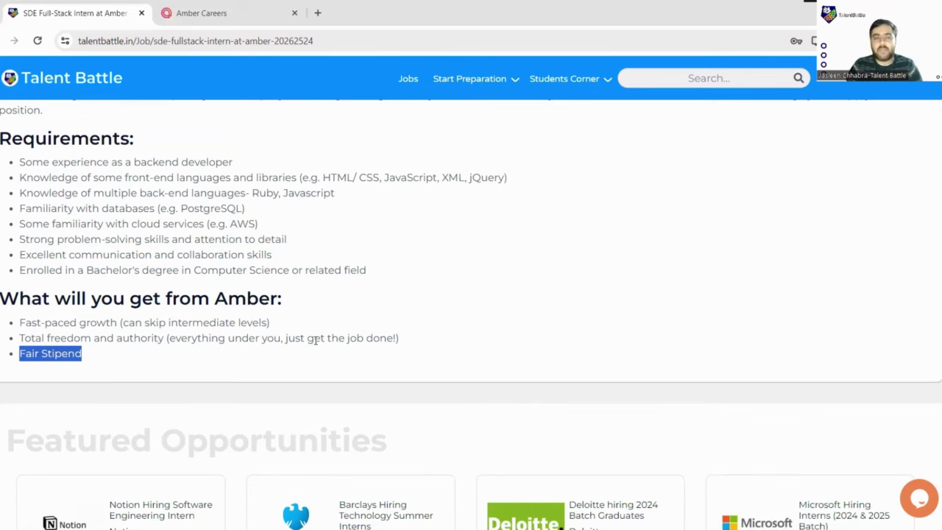
# - Back on the posting's top, highlight the SDE Full-Stack Intern title and location
pyautogui.scroll(10, 255, 361)
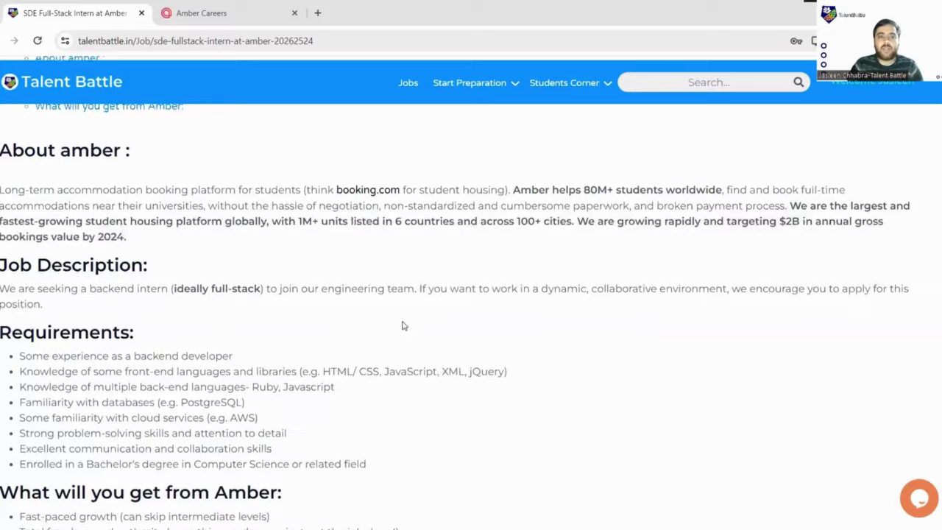
pyautogui.scroll(1, 485, 309)
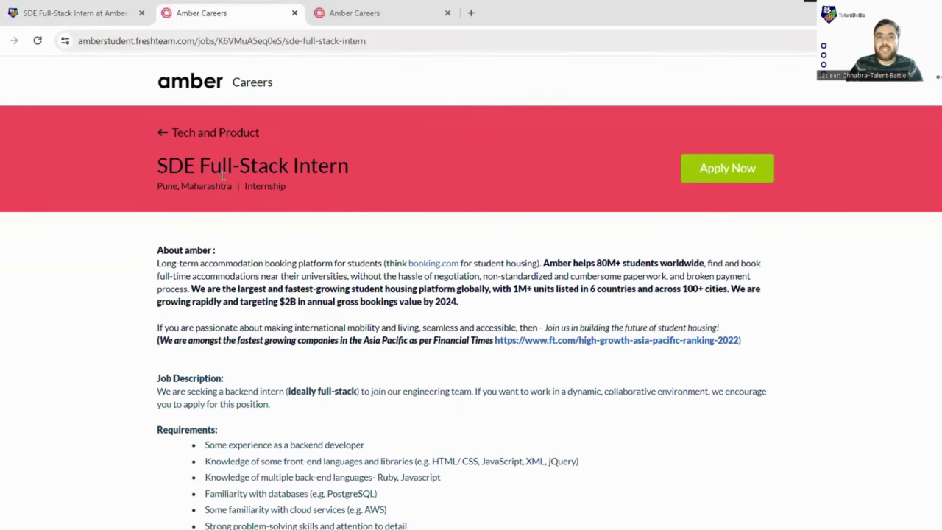
pyautogui.moveTo(158, 165); pyautogui.dragTo(298, 193)
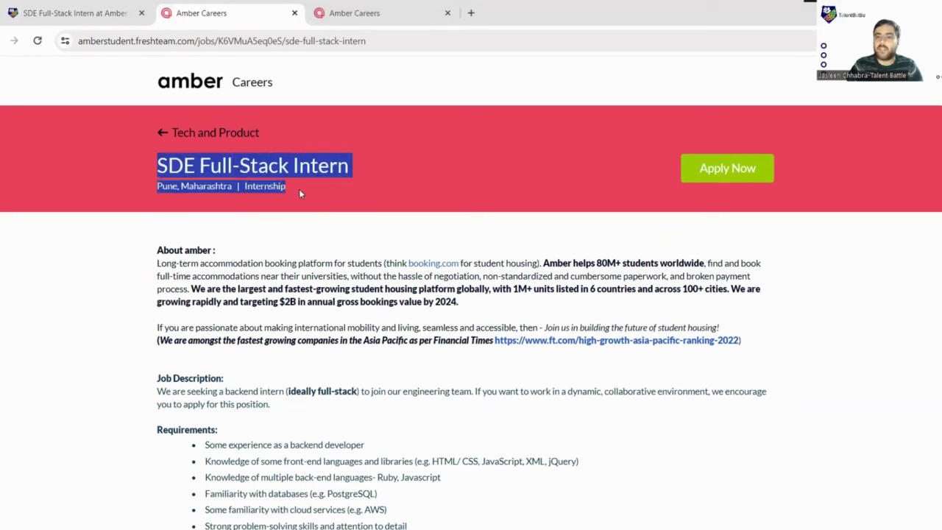
# - Highlight the Amazing work culture links, clear the selection, and return up the posting
pyautogui.scroll(-2, 376, 260)
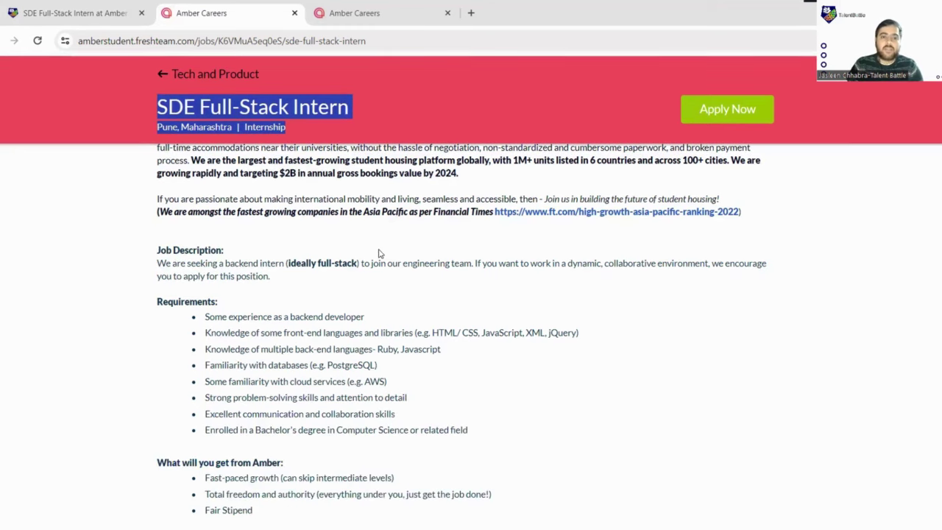
pyautogui.scroll(-2, 424, 254)
pyautogui.scroll(-1, 405, 287)
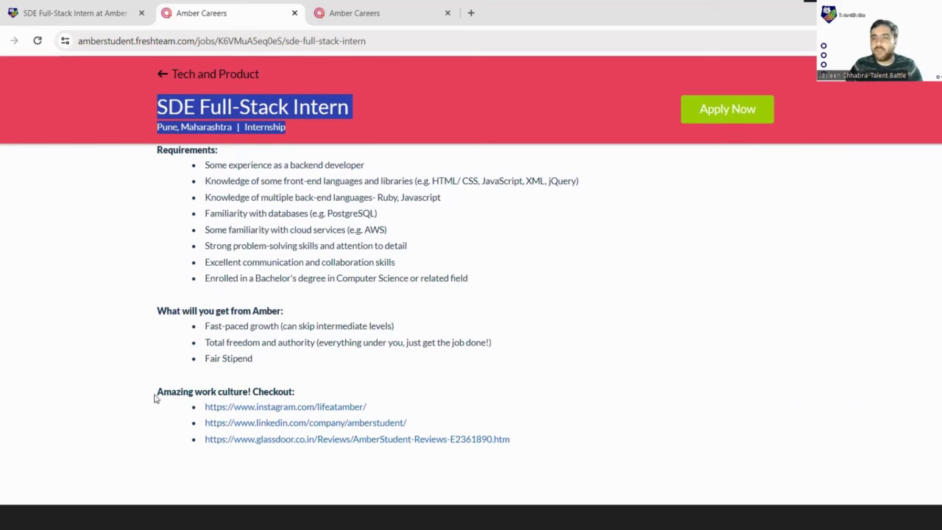
pyautogui.moveTo(155, 398); pyautogui.dragTo(515, 439)
pyautogui.click(280, 390)
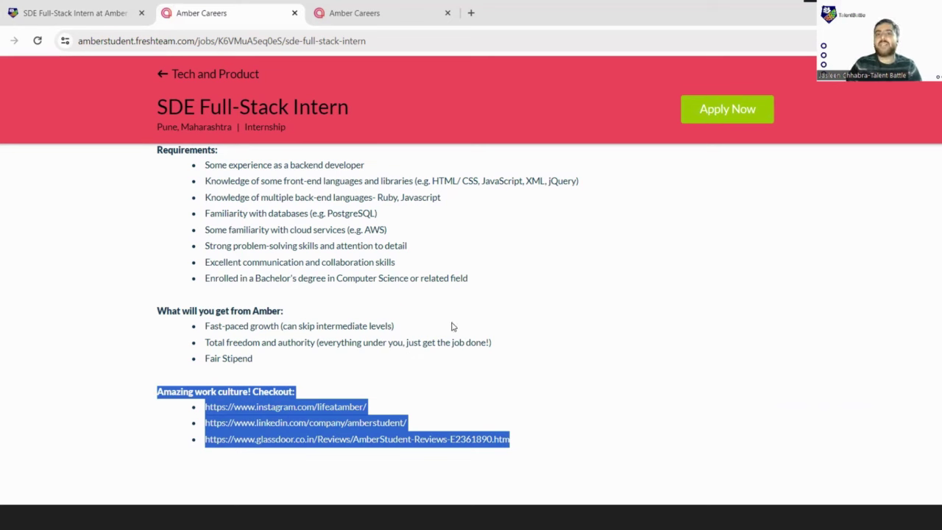
pyautogui.click(527, 309)
pyautogui.scroll(5, 502, 328)
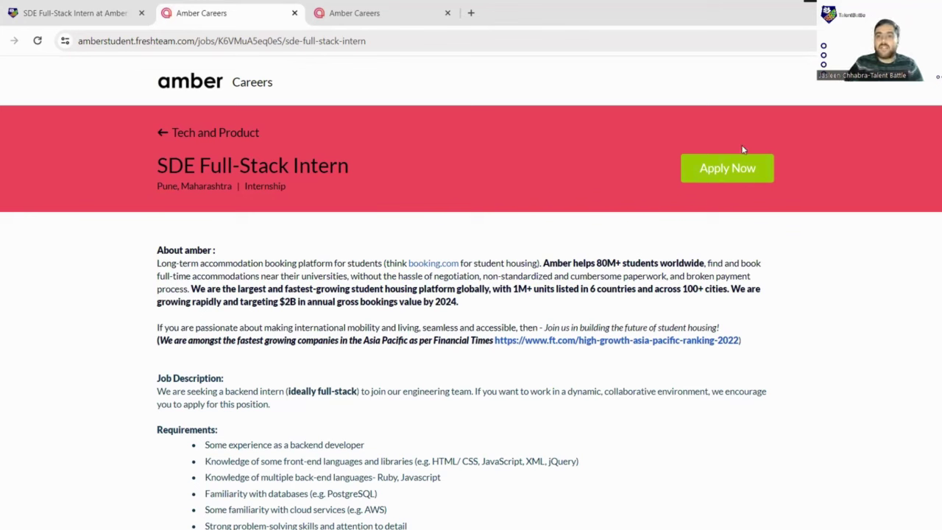
# - Open the SDE Full-Stack Intern application form via Apply Now
pyautogui.click(751, 166)
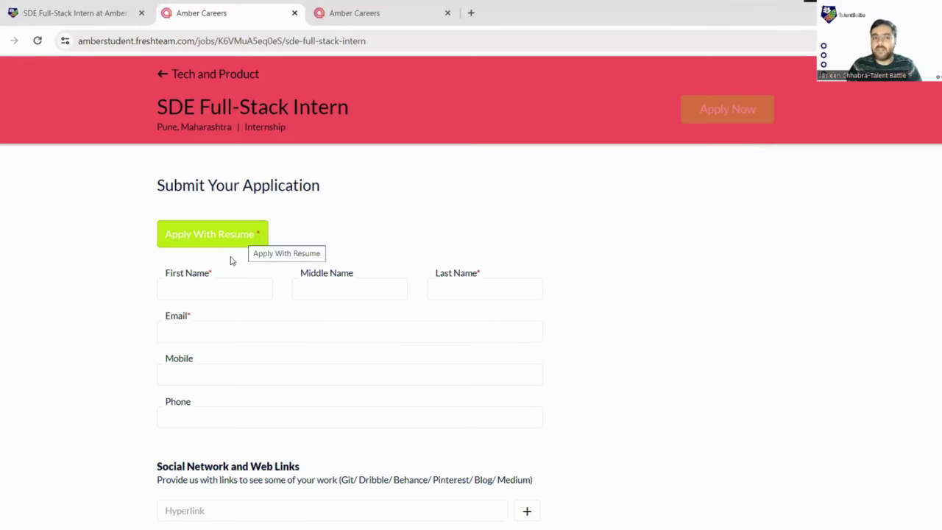
pyautogui.scroll(-1, 341, 315)
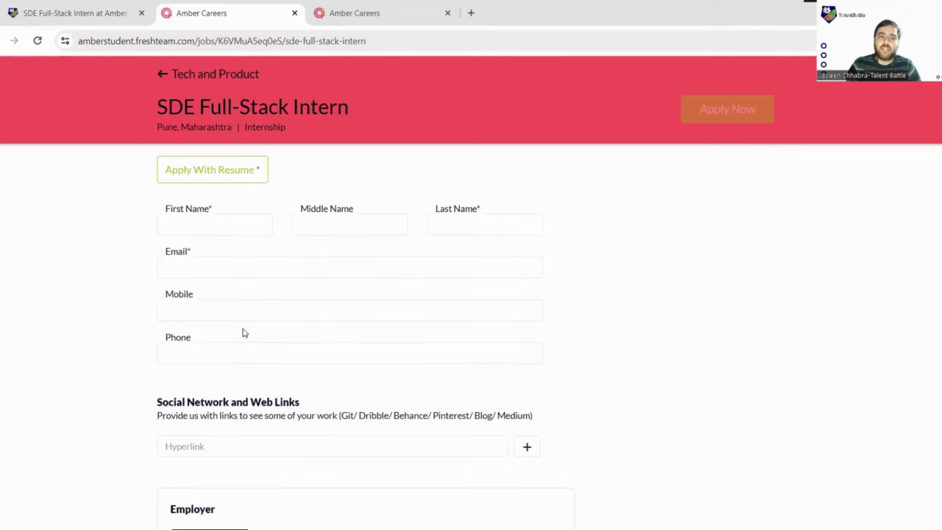
pyautogui.scroll(-2, 404, 330)
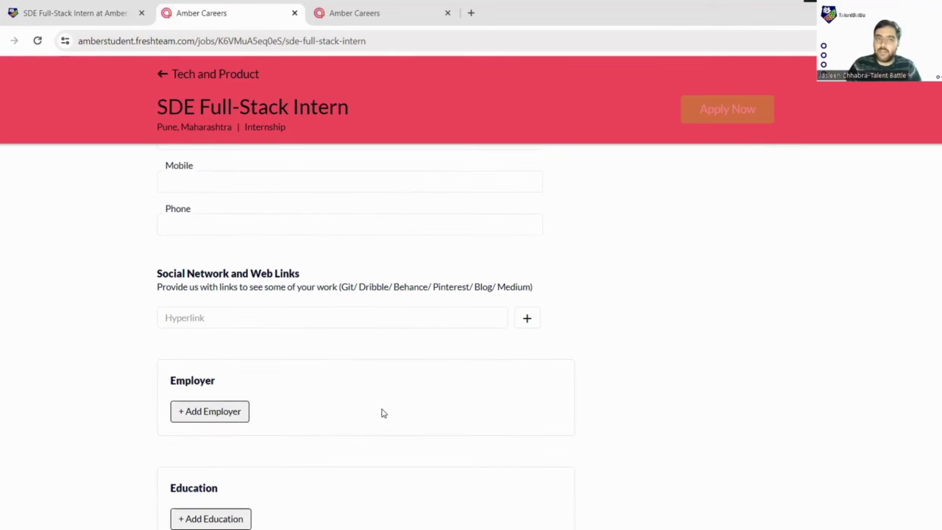
pyautogui.scroll(3, 368, 390)
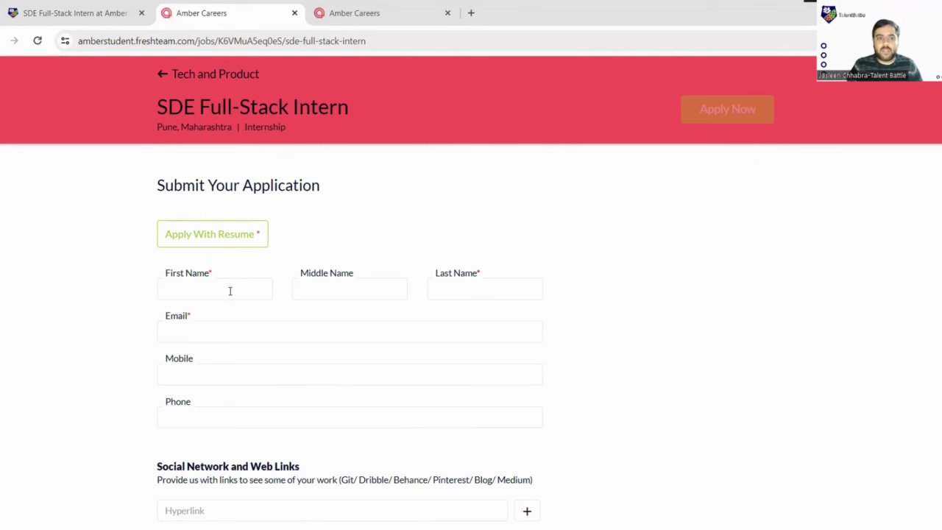
pyautogui.scroll(-1, 227, 291)
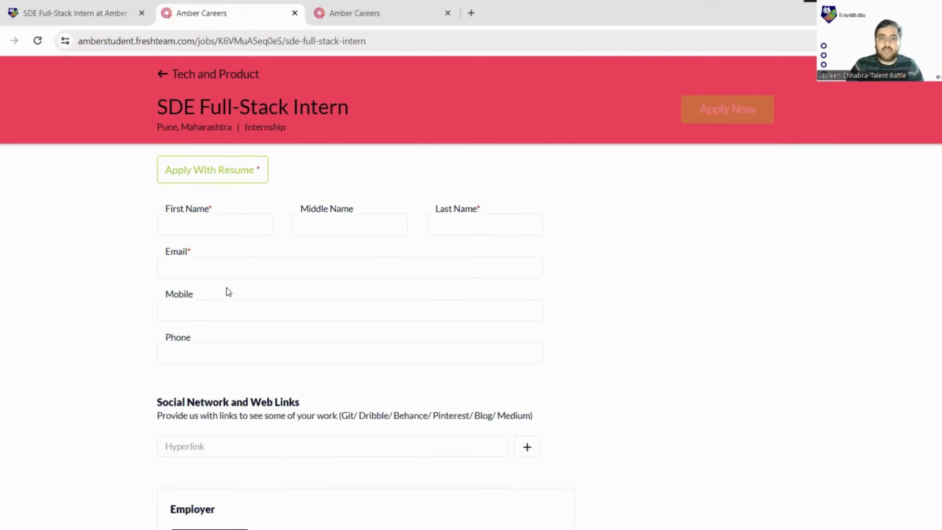
# - Fill in the applicant's first name, last name, e-mail address and mobile number
pyautogui.click(234, 226)
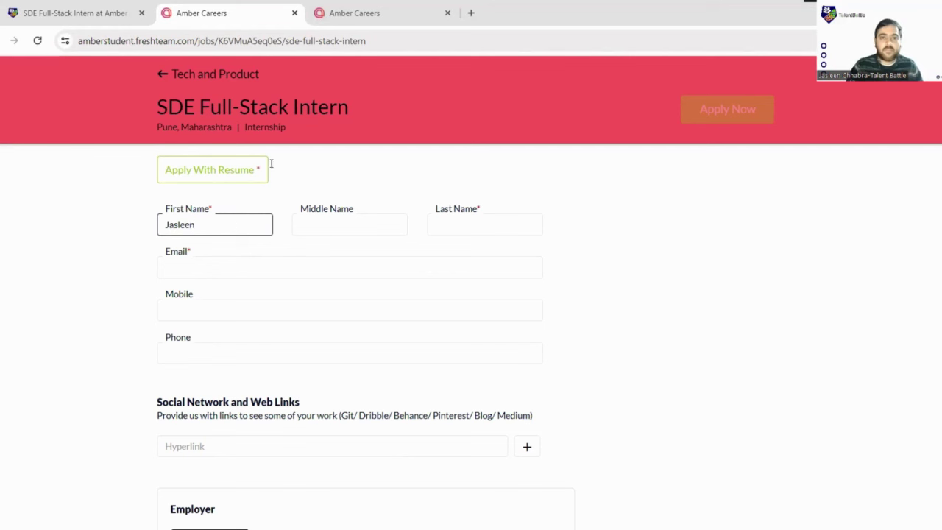
pyautogui.click(468, 223)
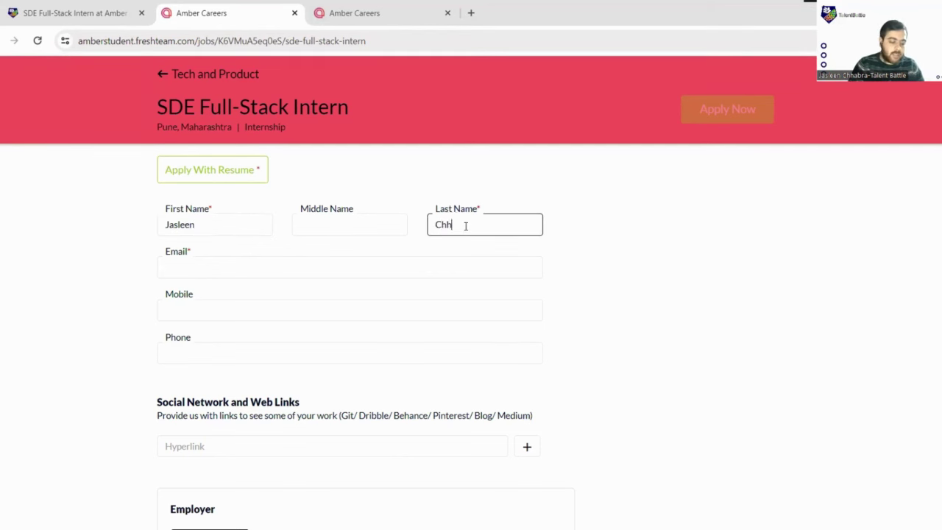
pyautogui.click(276, 269)
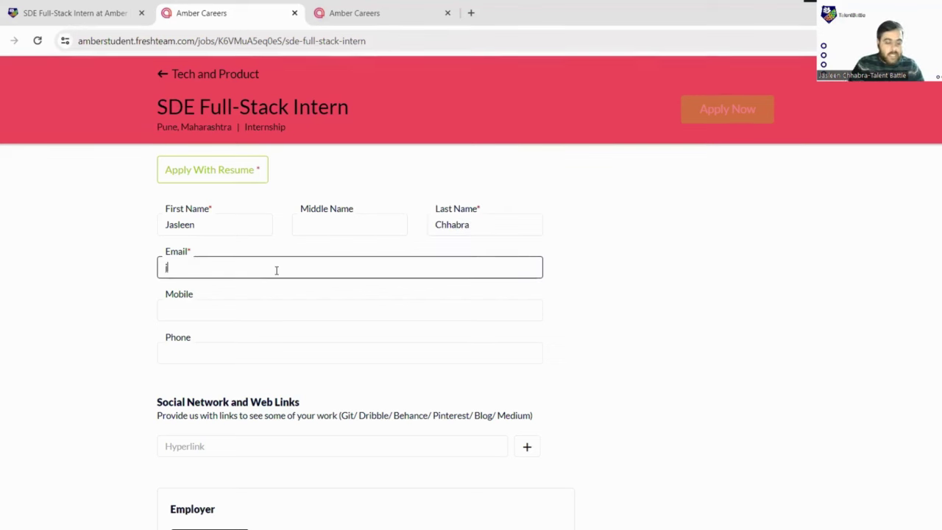
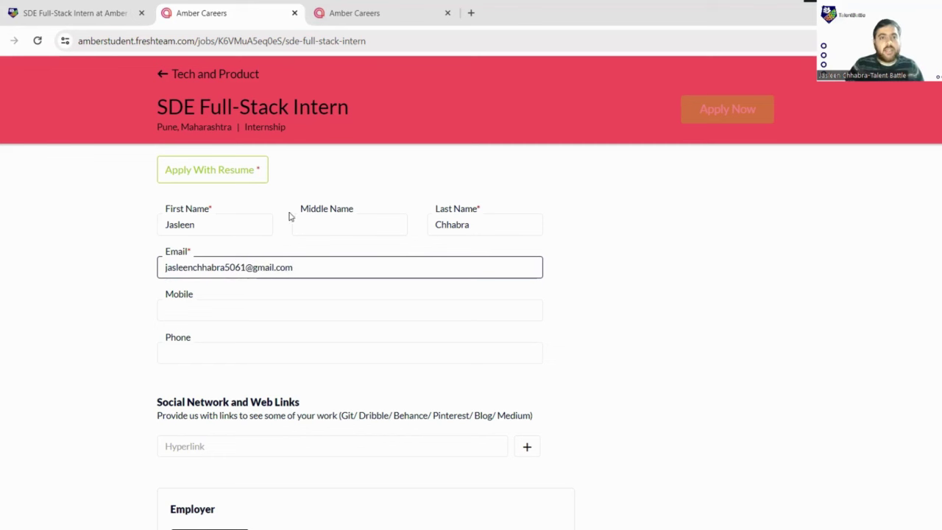
pyautogui.click(314, 307)
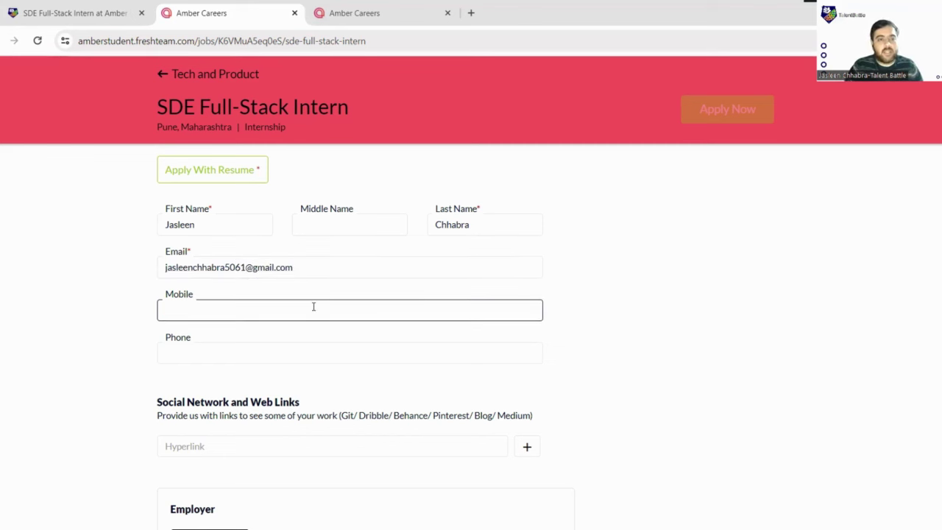
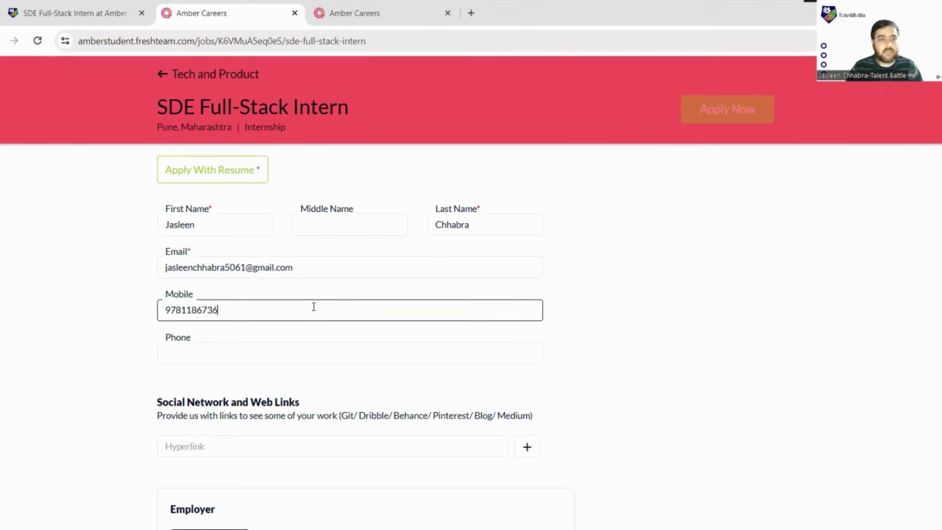
pyautogui.click(283, 344)
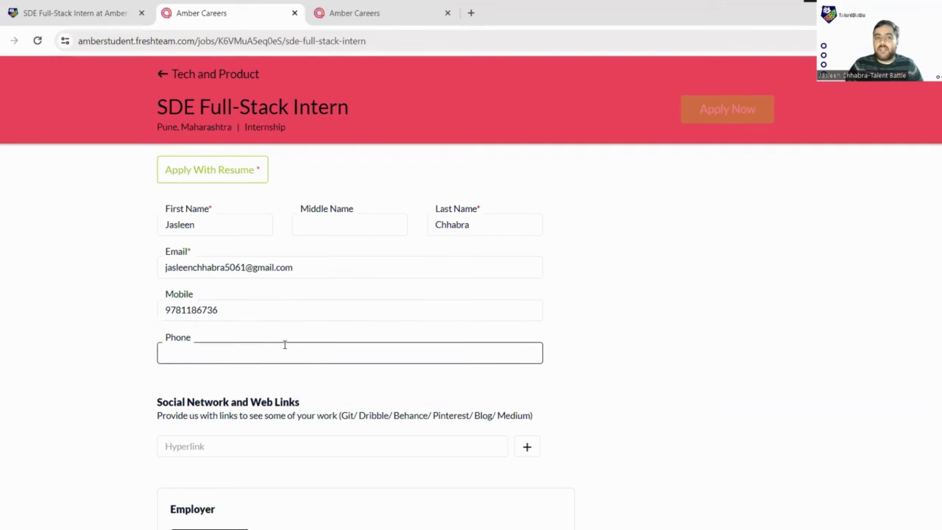
pyautogui.scroll(-1, 284, 344)
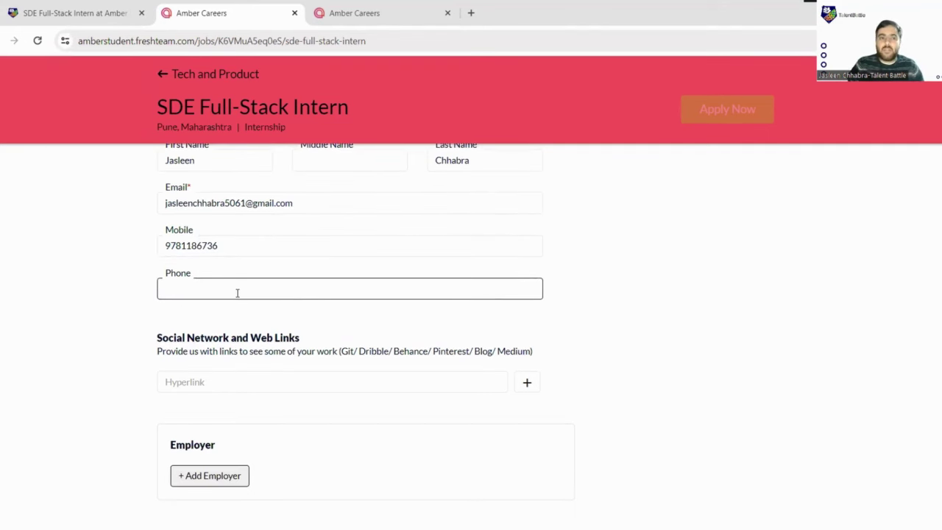
pyautogui.scroll(-1, 239, 293)
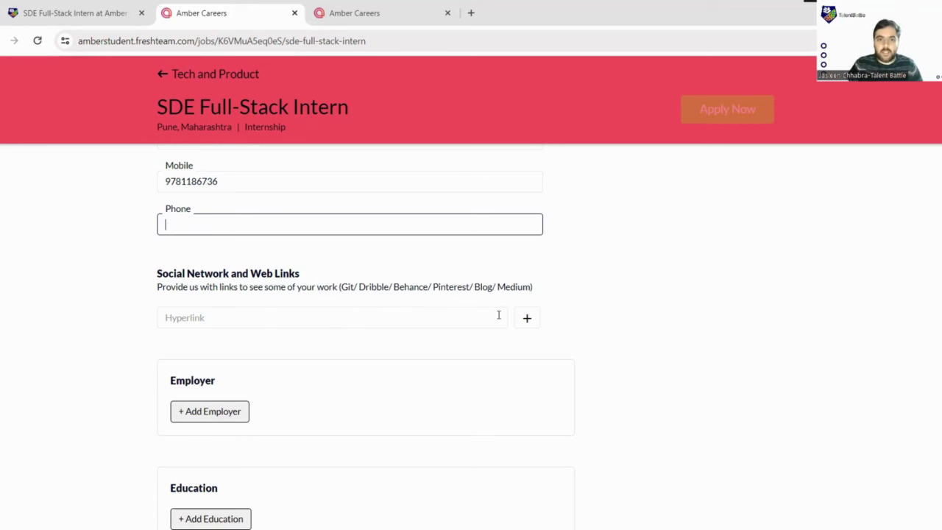
pyautogui.scroll(-3, 323, 304)
pyautogui.scroll(-1, 314, 301)
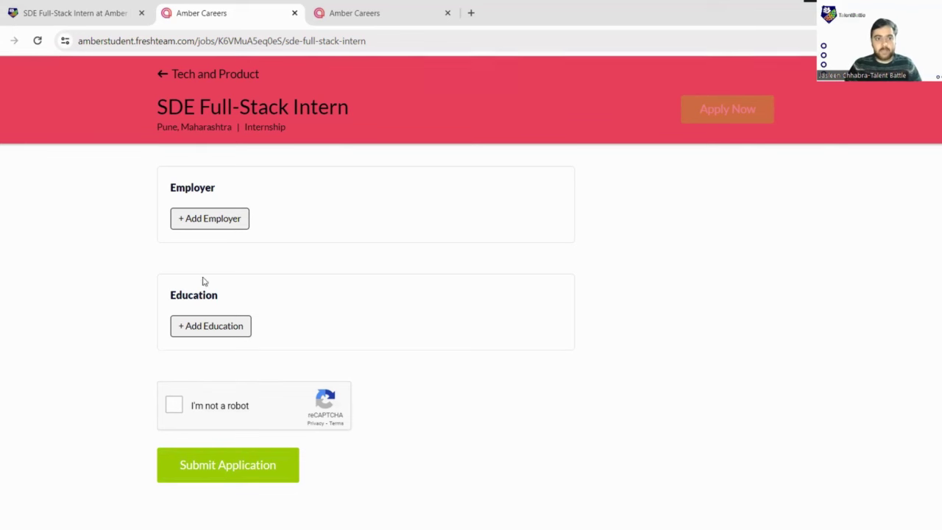
pyautogui.scroll(-1, 187, 236)
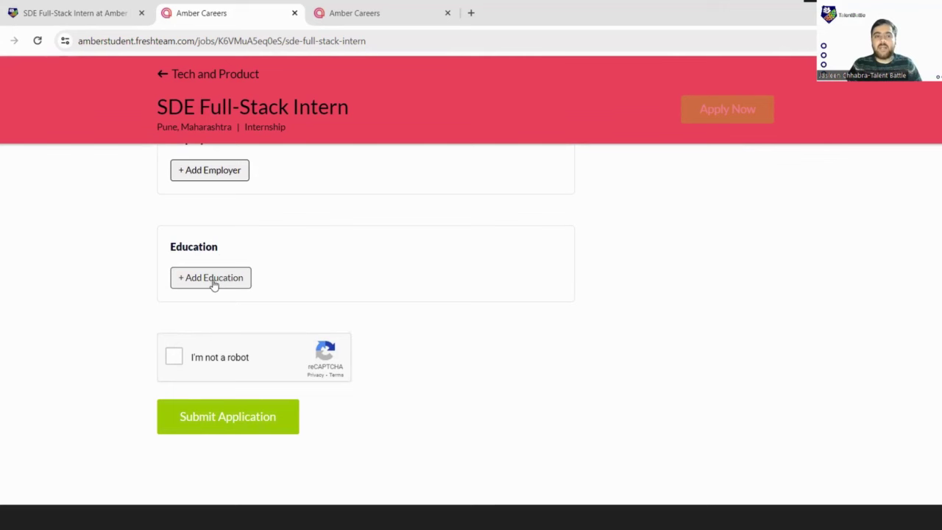
pyautogui.hotkey('ctrl', '+')
pyautogui.hotkey('ctrl', '+')
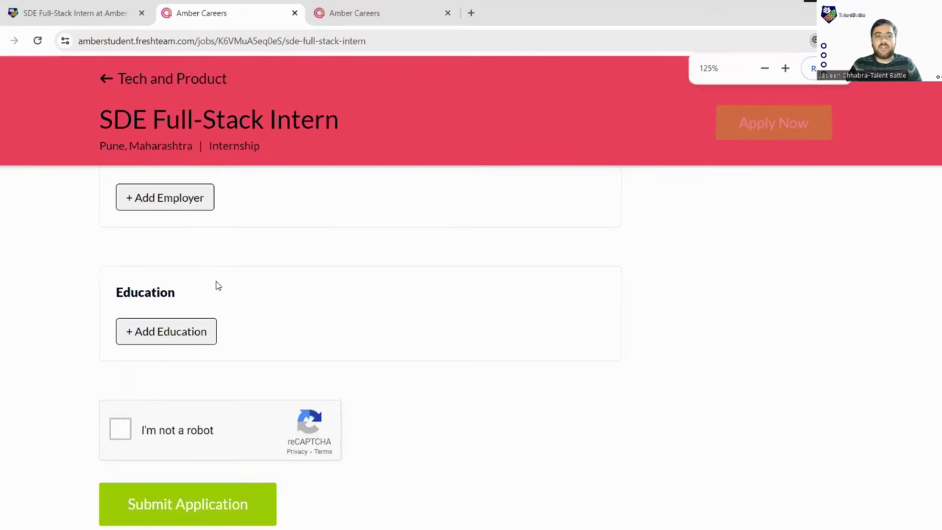
# - Add an education entry: Bachelors in Technology, Computer Science, Chandigarh College of Engineering
pyautogui.scroll(-2, 215, 282)
pyautogui.click(183, 224)
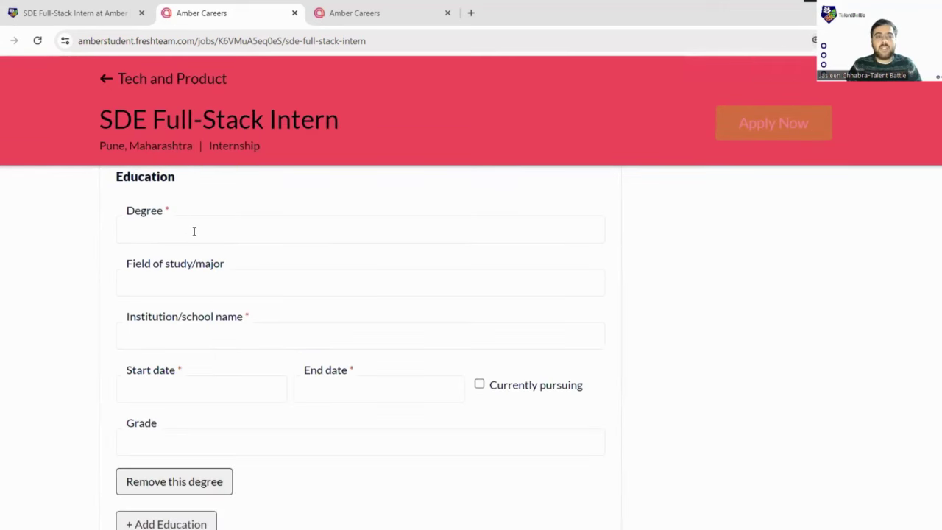
pyautogui.click(193, 231)
pyautogui.write('Bachelor')
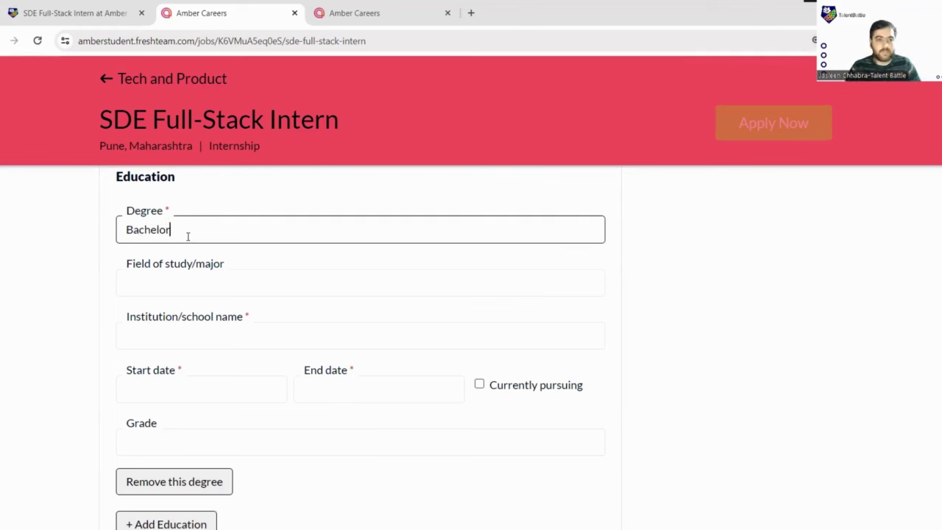
pyautogui.write('s in')
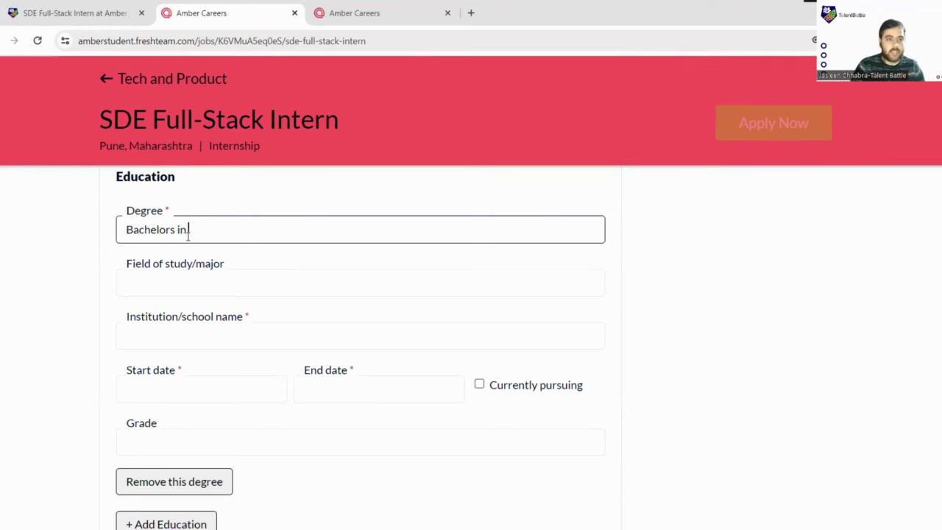
pyautogui.write(' Technology')
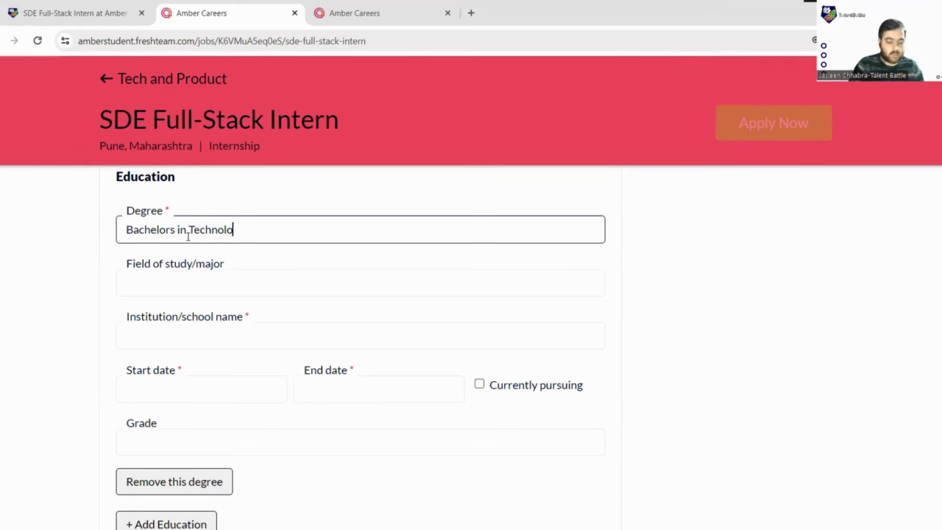
pyautogui.click(182, 285)
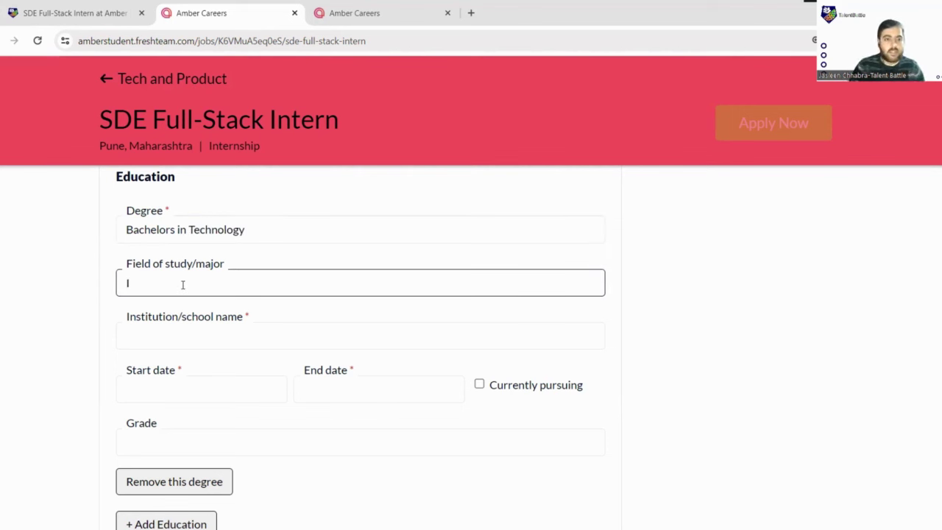
pyautogui.write('Com')
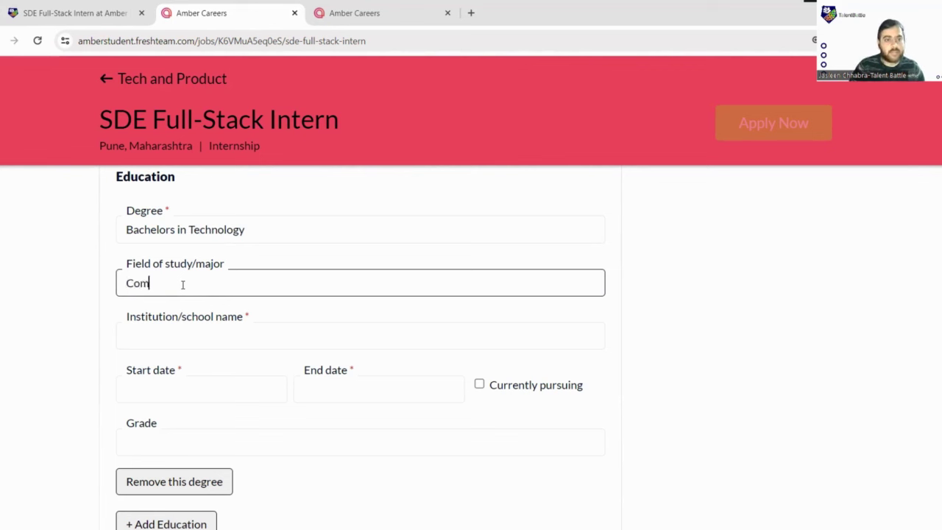
pyautogui.write('puter ')
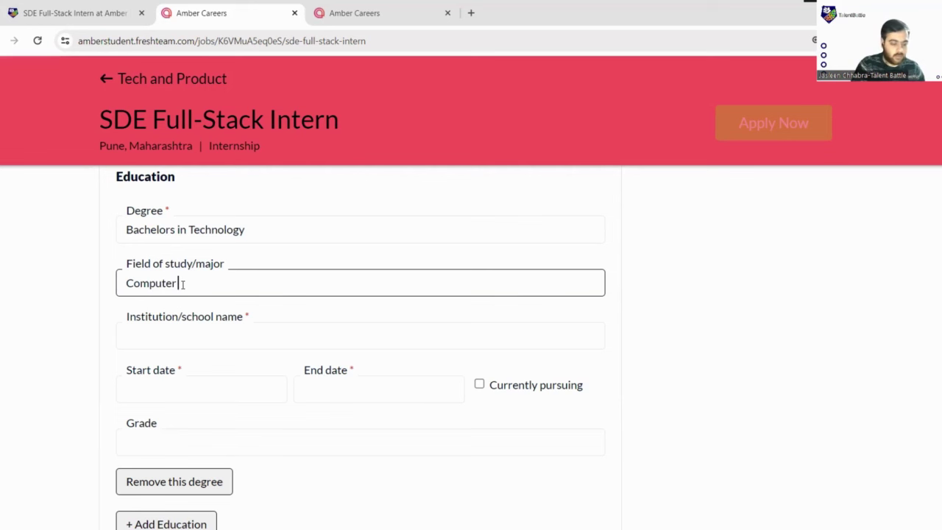
pyautogui.write('Scien')
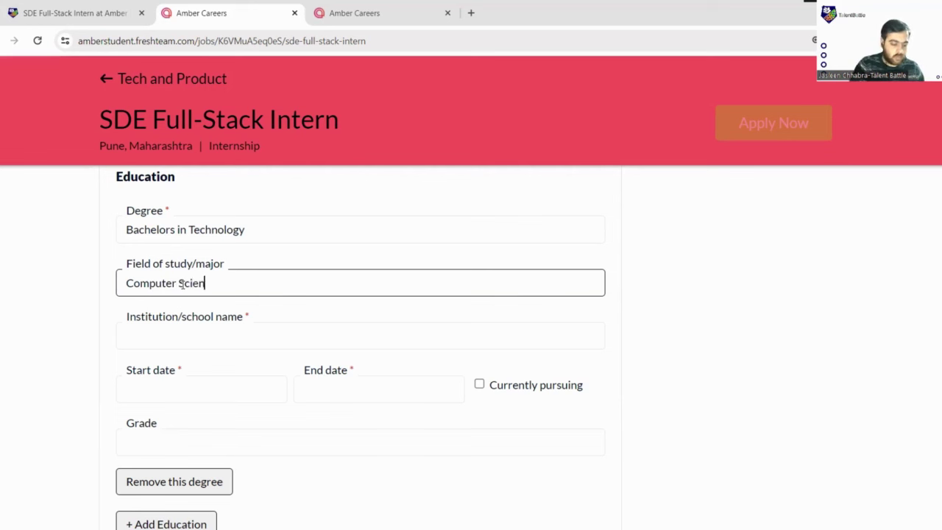
pyautogui.write('ce')
pyautogui.click(166, 336)
pyautogui.write('Chan')
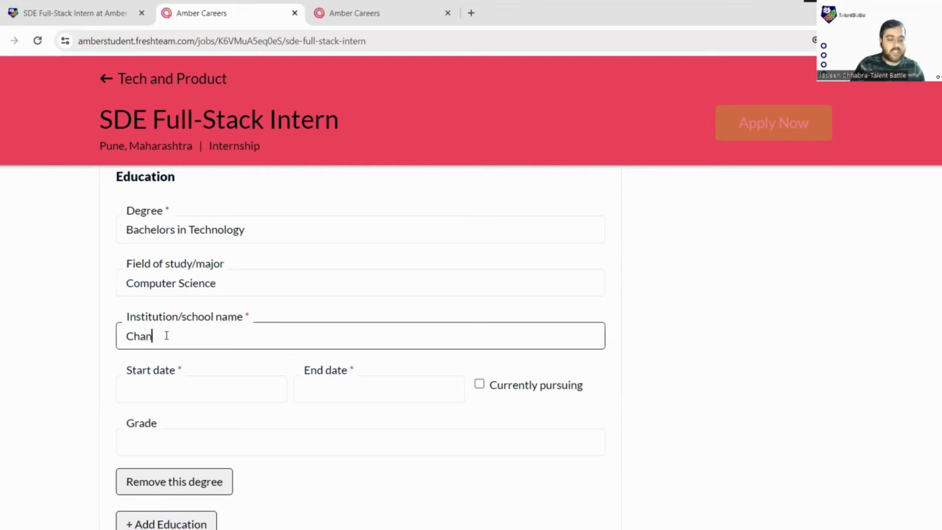
pyautogui.write('digar')
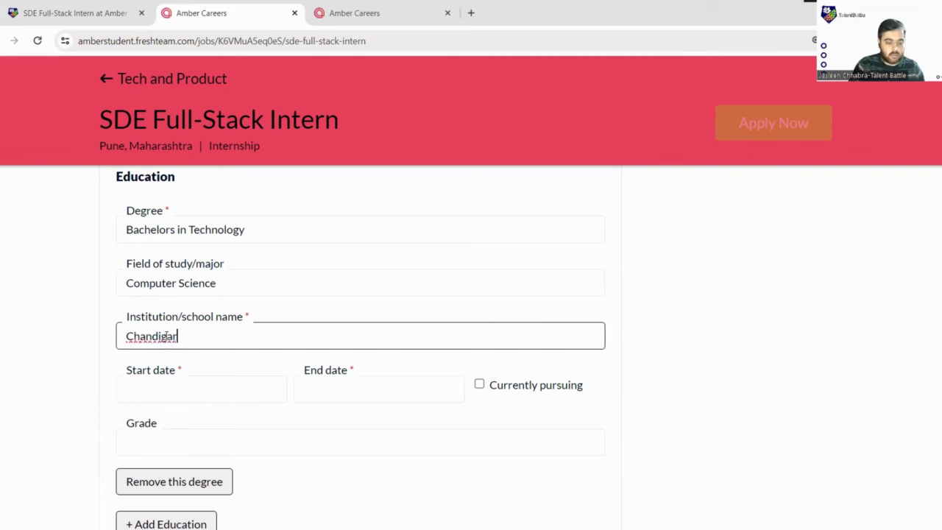
pyautogui.write('h')
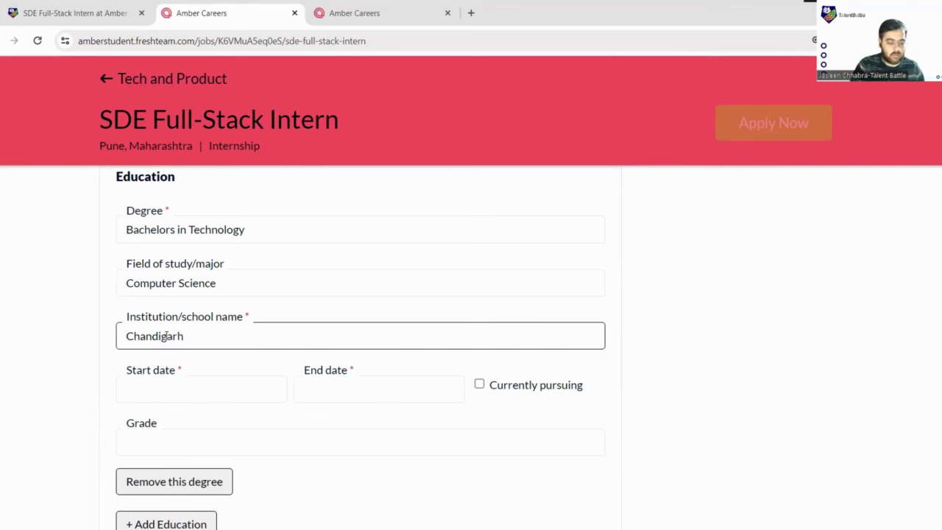
pyautogui.write(' College')
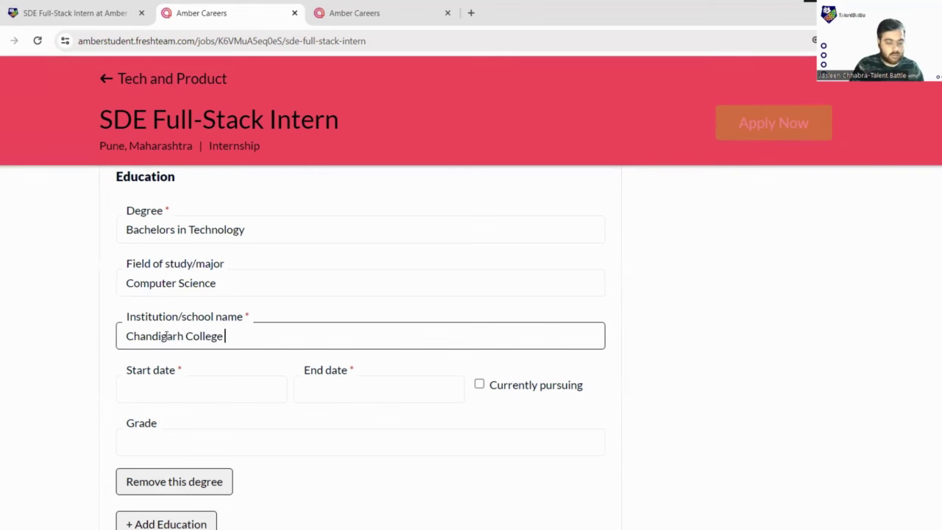
pyautogui.write(' of Engineering')
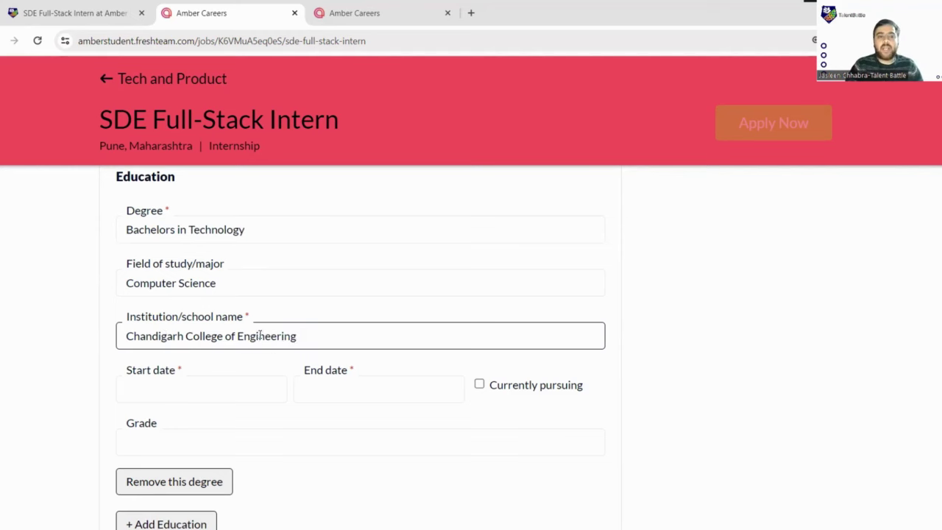
pyautogui.scroll(-2, 167, 335)
# - Set the degree's start date to September 7, 2023 in the date chooser
pyautogui.click(177, 265)
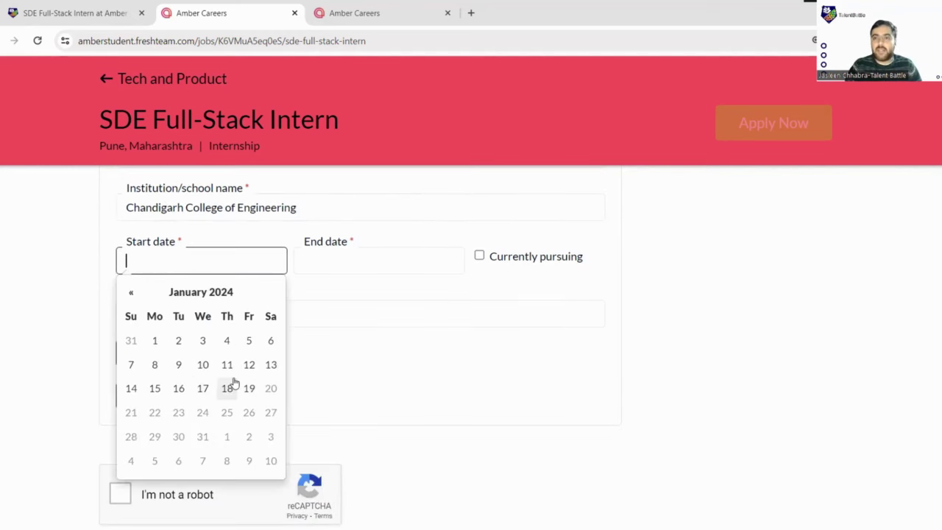
pyautogui.click(131, 293)
pyautogui.click(131, 293)
pyautogui.click(130, 294)
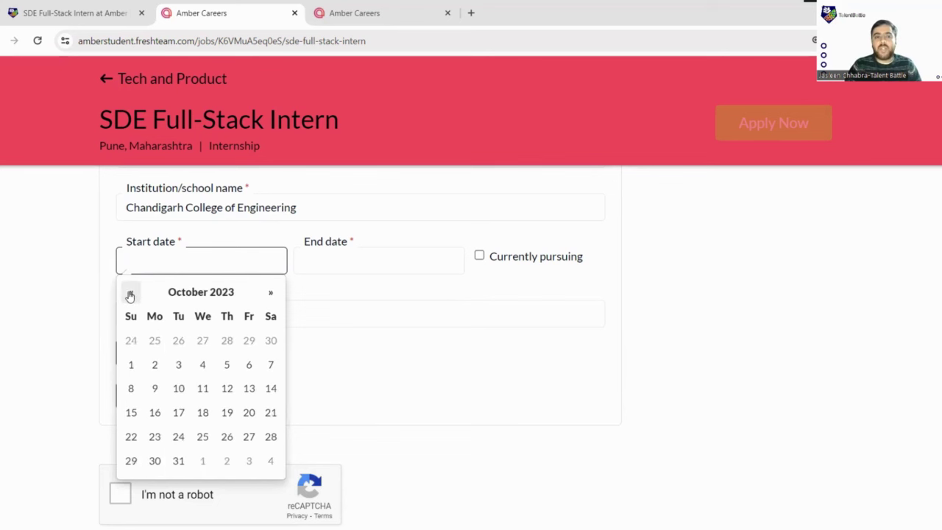
pyautogui.click(130, 293)
pyautogui.click(130, 294)
pyautogui.click(131, 294)
pyautogui.click(130, 294)
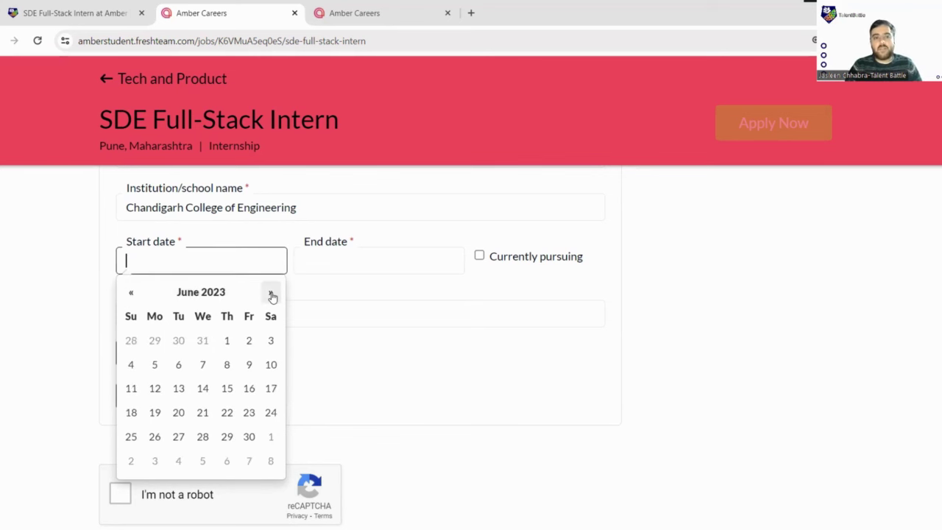
pyautogui.click(271, 294)
pyautogui.click(271, 294)
pyautogui.click(271, 294)
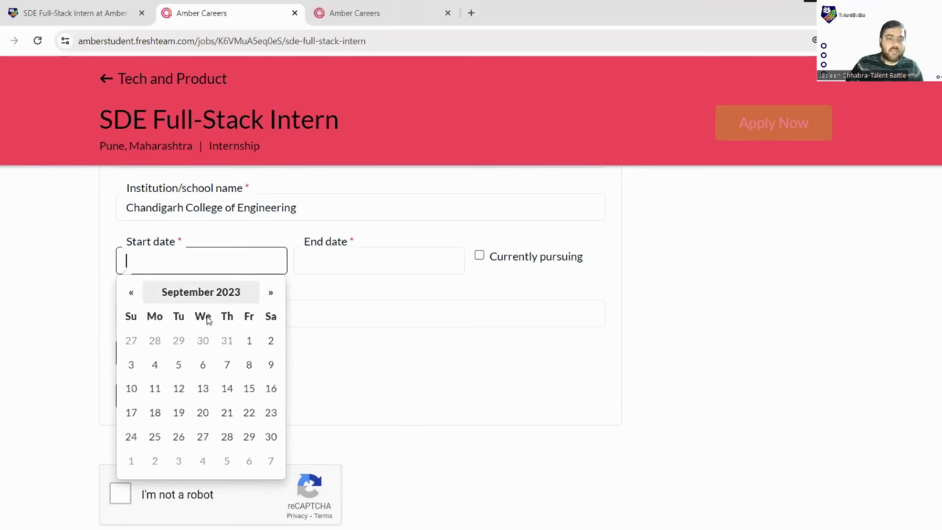
pyautogui.click(228, 364)
# - Mark the degree as currently pursuing
pyautogui.click(316, 263)
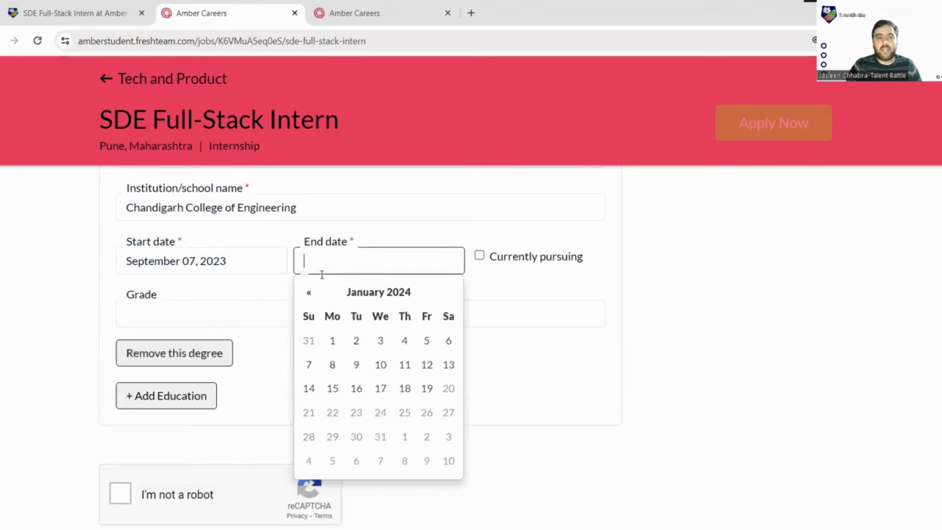
pyautogui.click(478, 256)
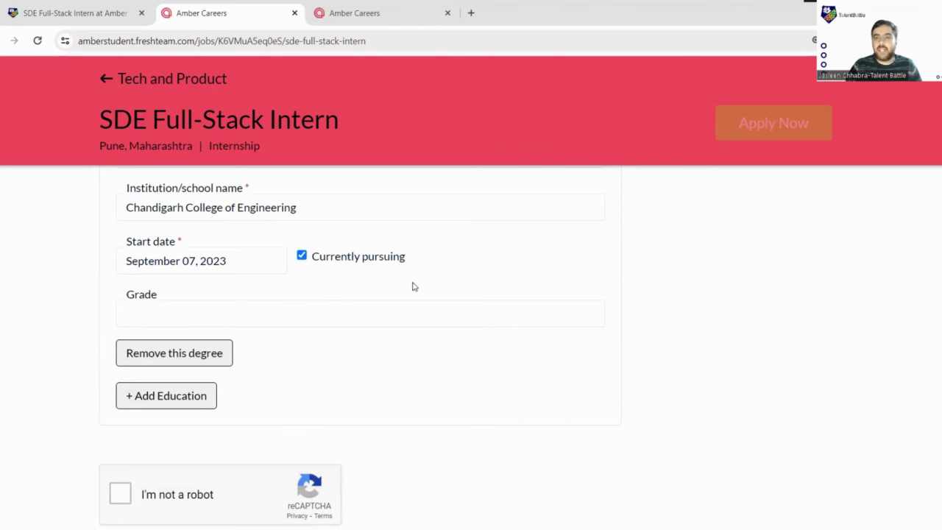
pyautogui.scroll(-1, 267, 296)
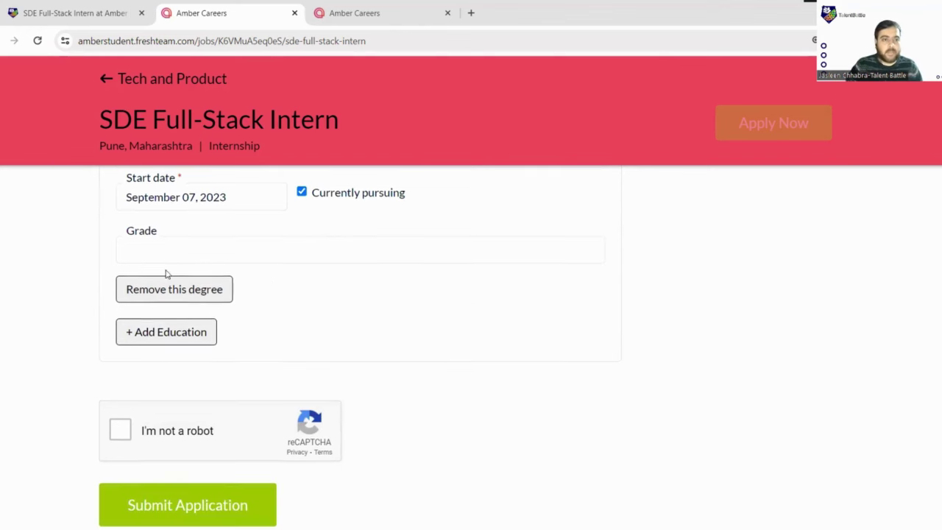
# - Change the start date to July 1, 2022
pyautogui.click(233, 201)
pyautogui.click(204, 229)
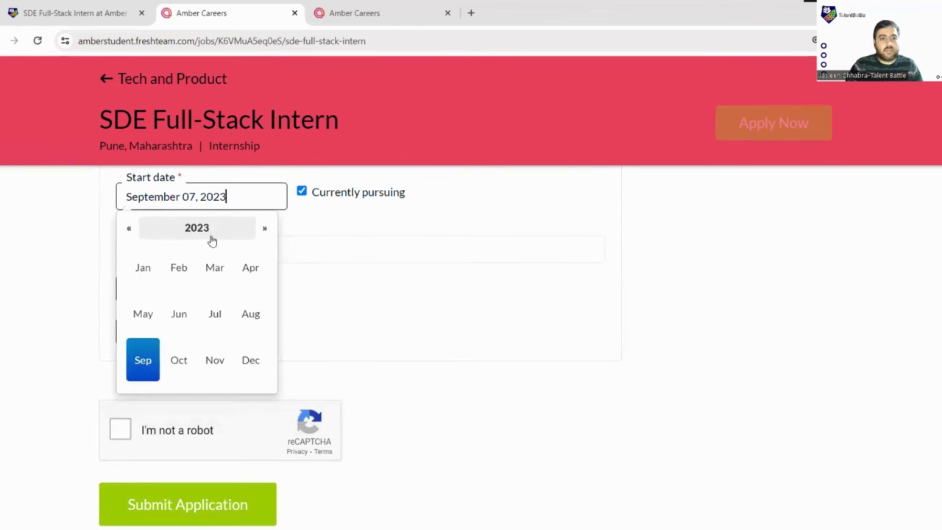
pyautogui.click(187, 233)
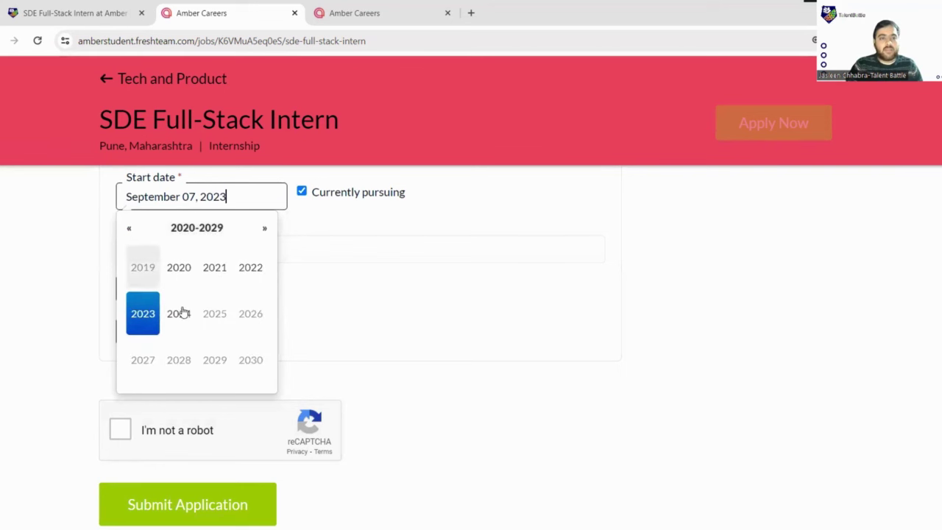
pyautogui.click(250, 270)
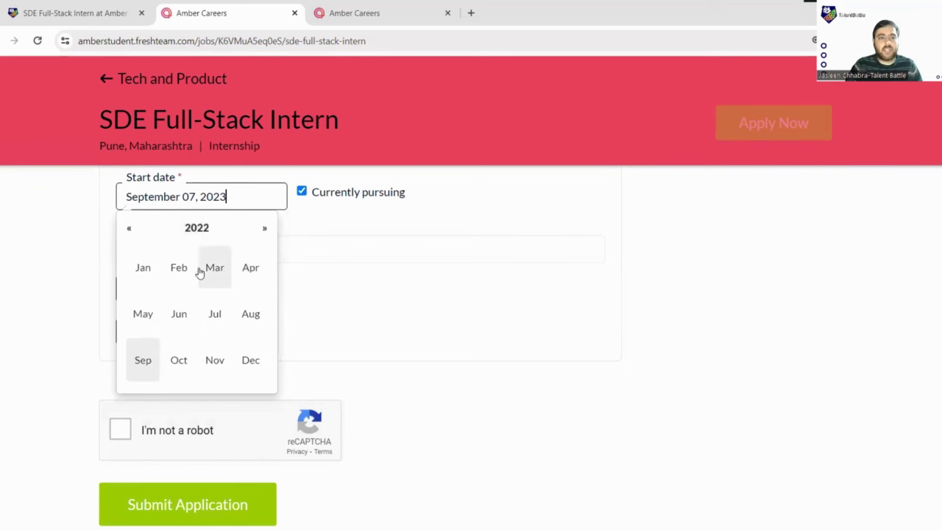
pyautogui.click(210, 318)
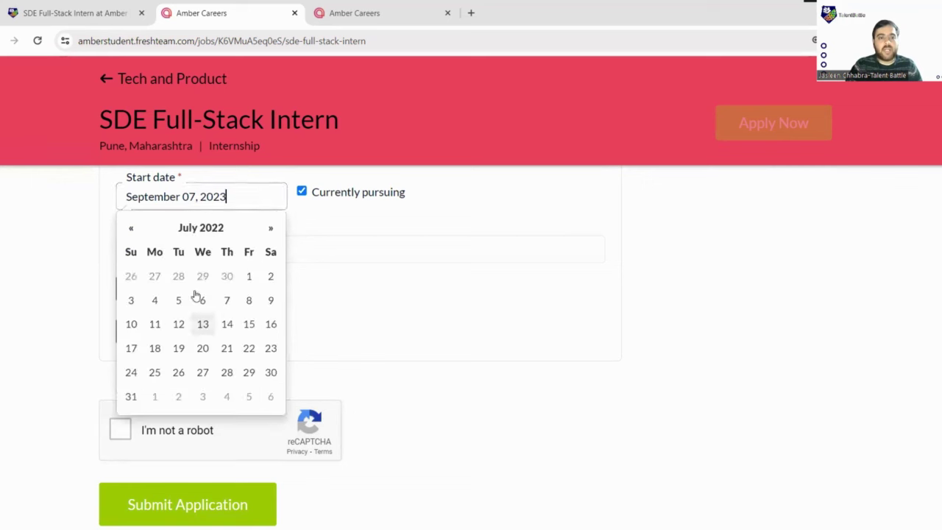
pyautogui.click(249, 279)
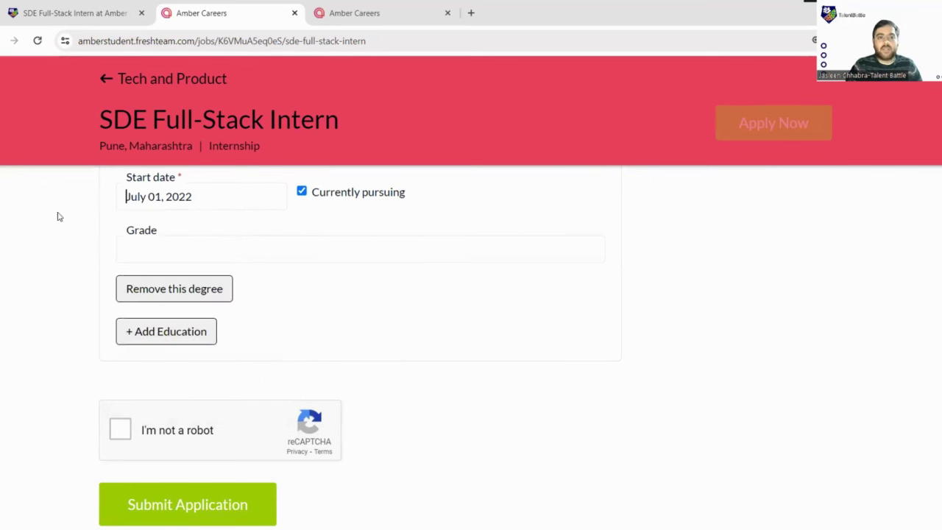
pyautogui.scroll(1, 183, 216)
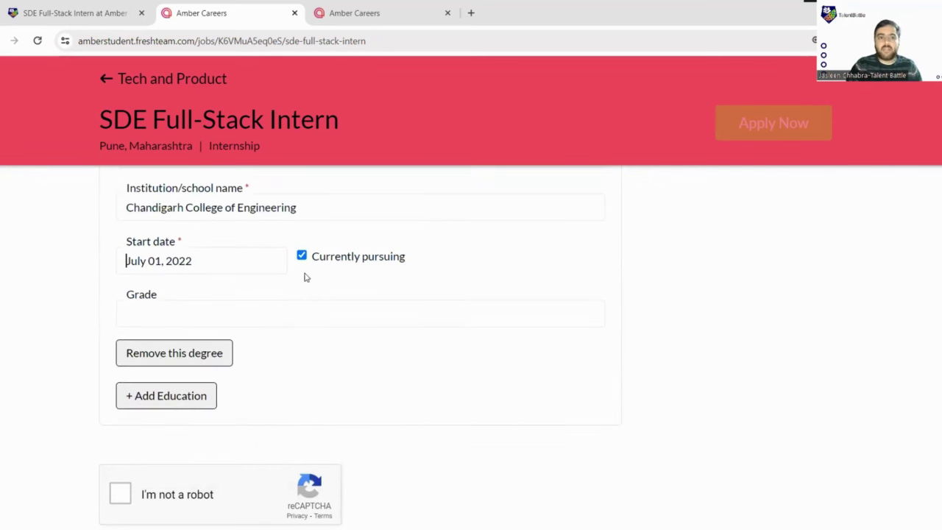
pyautogui.scroll(-1, 358, 270)
# - Enter a grade of 8.6 for the degree, replacing 6.5
pyautogui.click(193, 252)
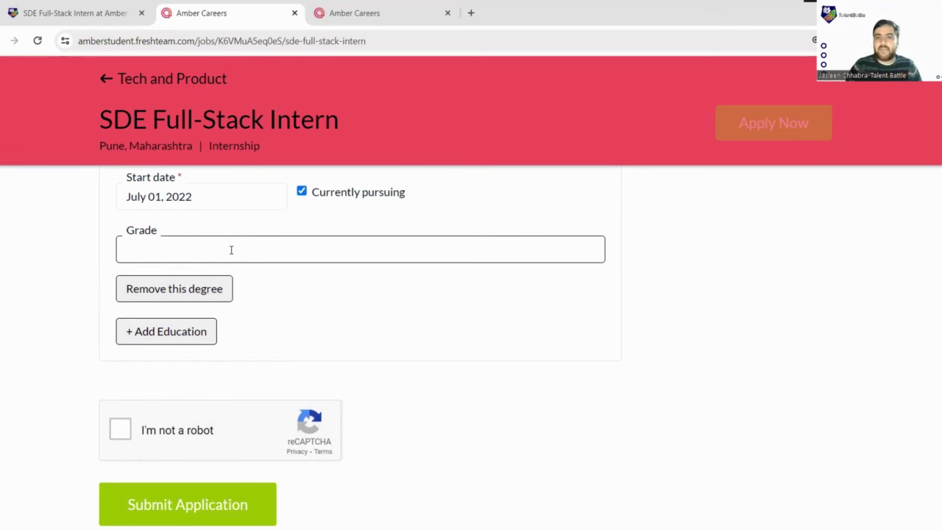
pyautogui.write('6.5')
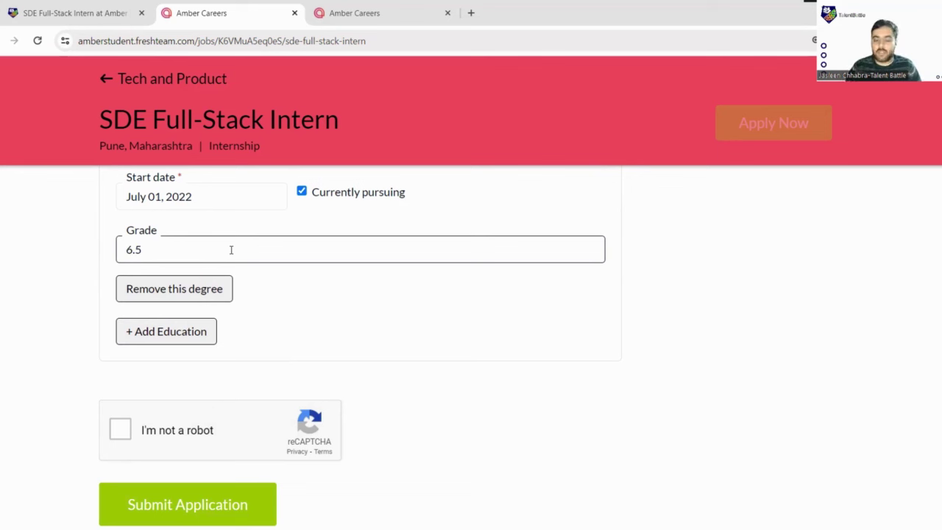
pyautogui.press('BackSpace')
pyautogui.press('BackSpace')
pyautogui.press('BackSpace')
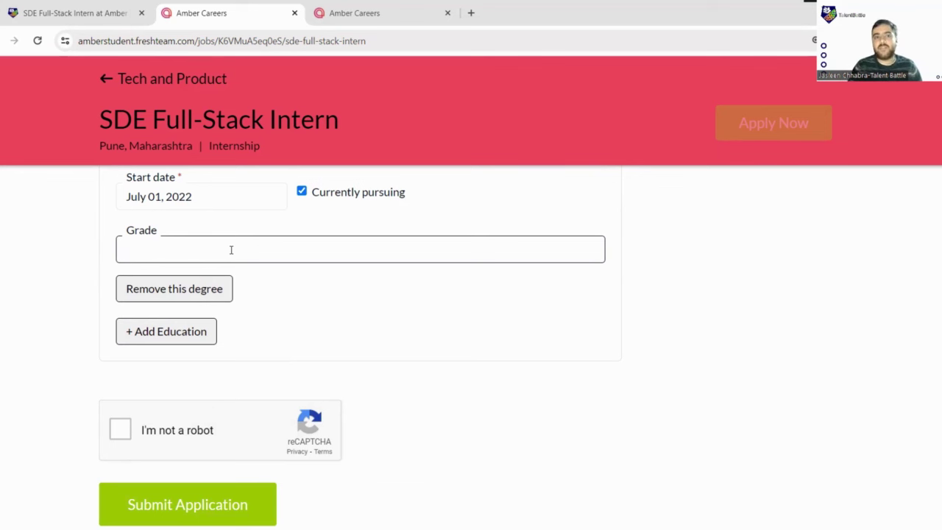
pyautogui.write('8.6')
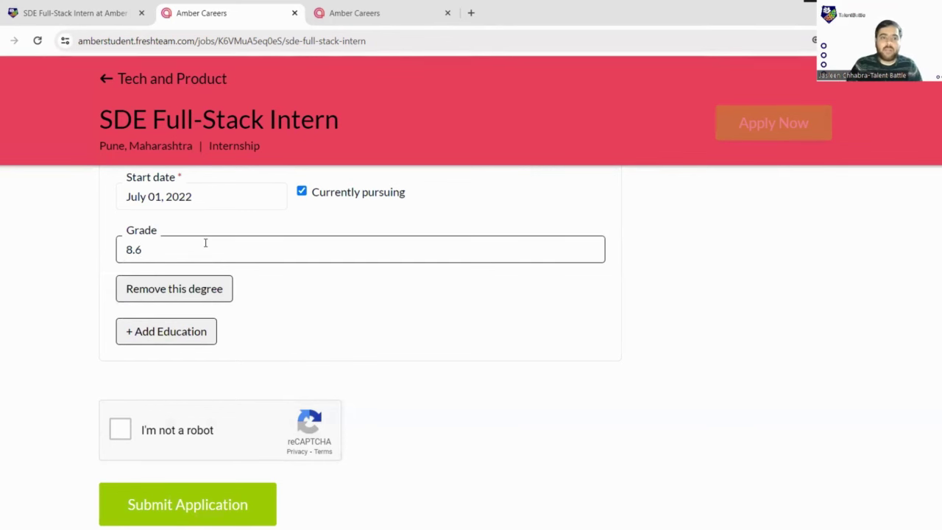
pyautogui.scroll(-1, 221, 228)
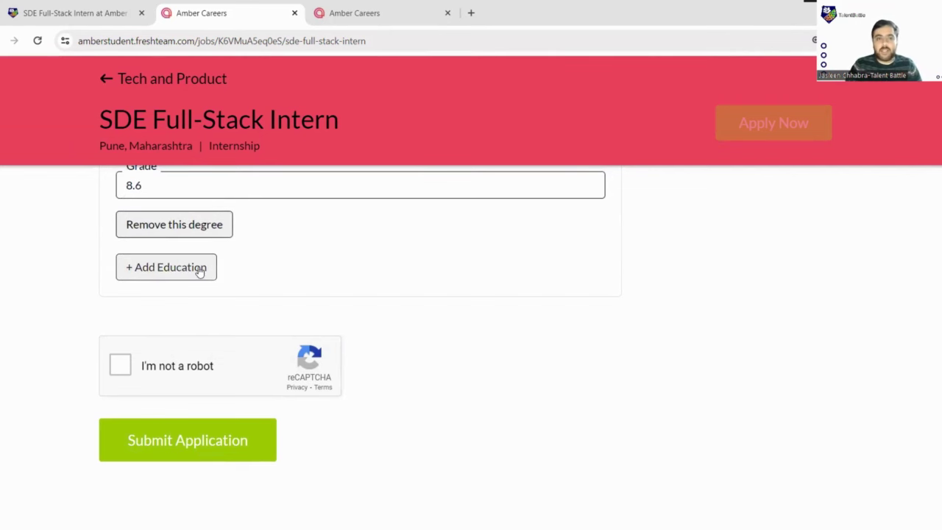
pyautogui.click(198, 269)
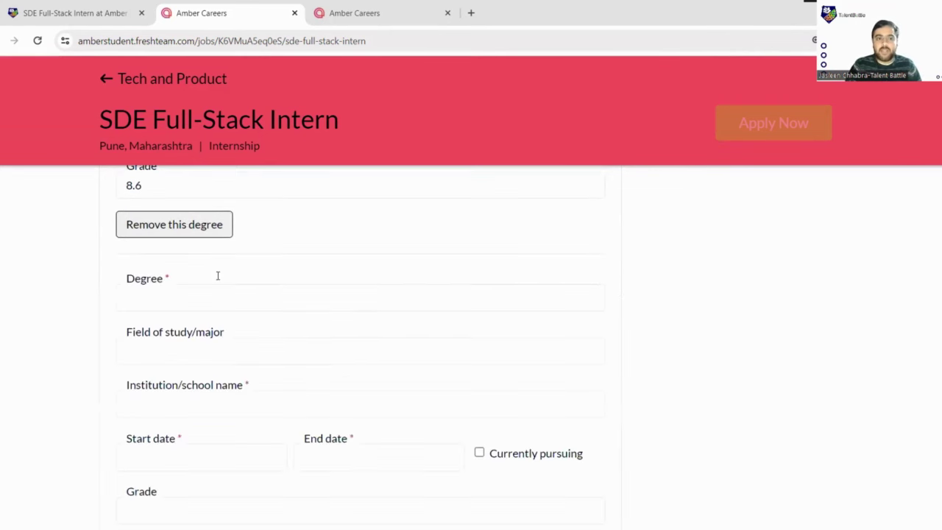
pyautogui.scroll(-3, 217, 276)
pyautogui.click(180, 398)
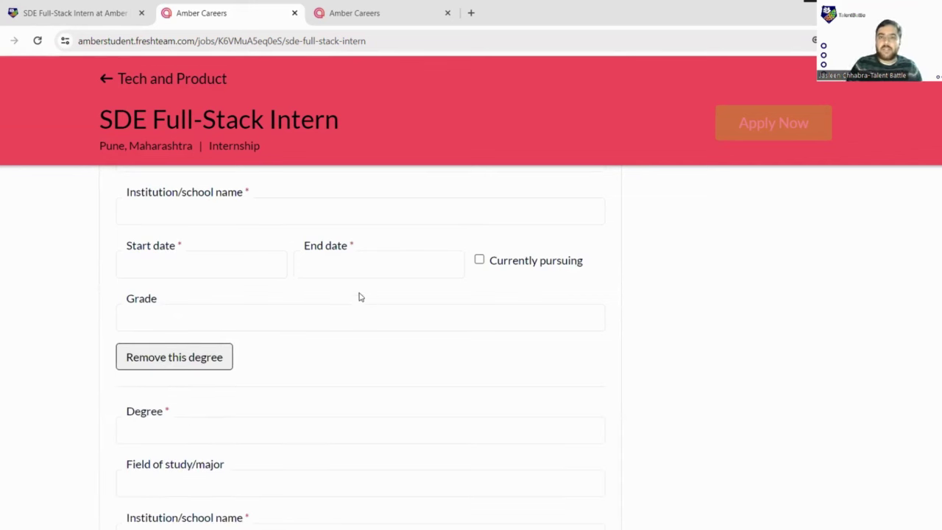
pyautogui.click(230, 360)
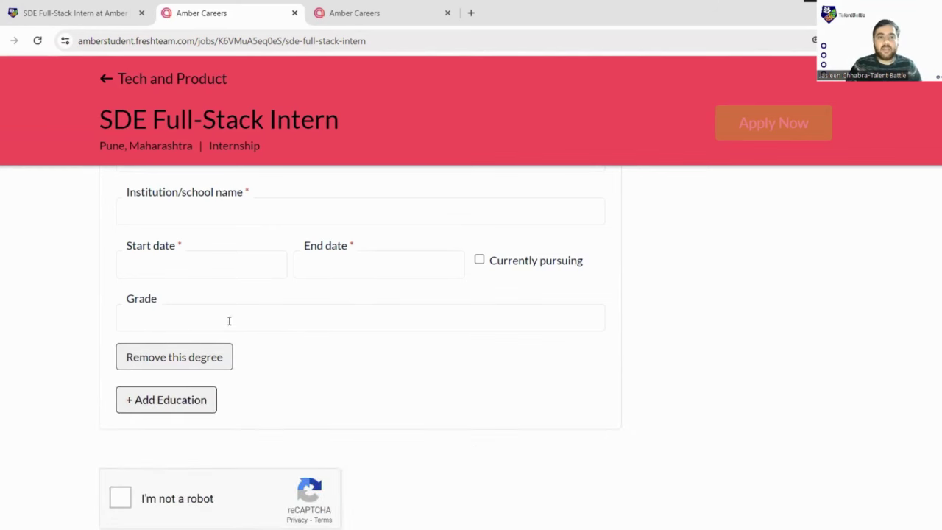
pyautogui.click(199, 357)
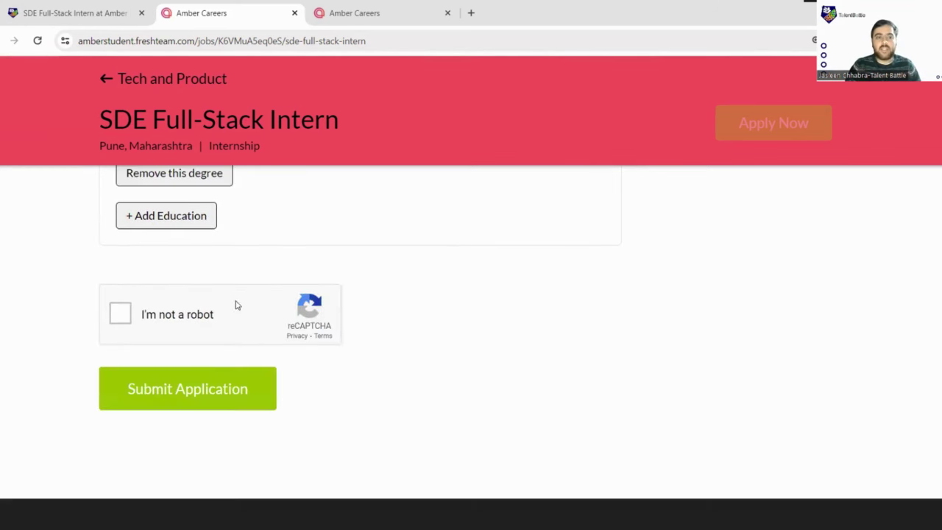
# - Tick the reCAPTCHA check and submit, revealing the resume upload is still required
pyautogui.scroll(2, 110, 298)
pyautogui.scroll(-3, 147, 324)
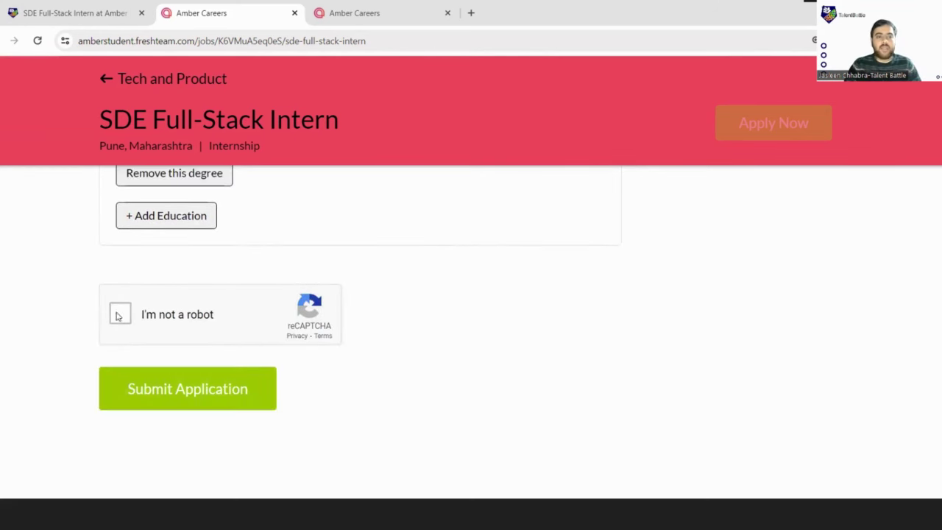
pyautogui.click(119, 319)
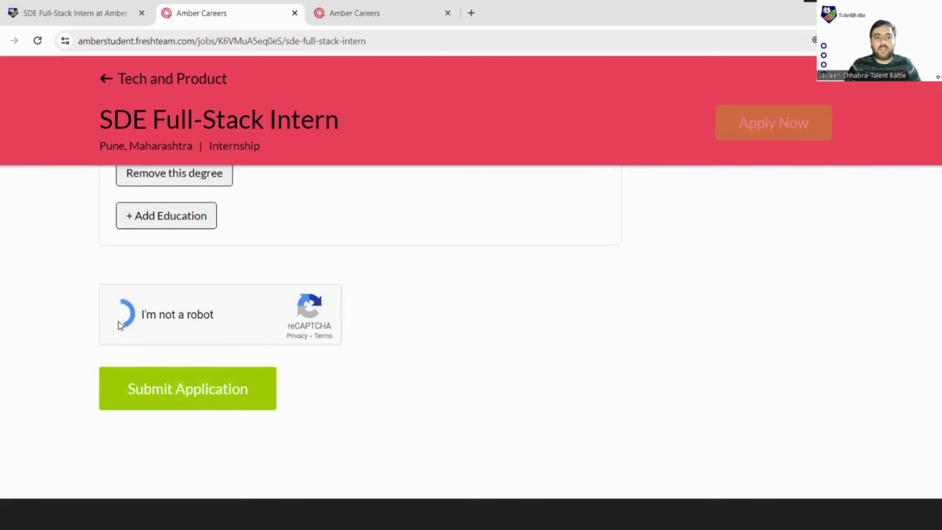
pyautogui.click(162, 384)
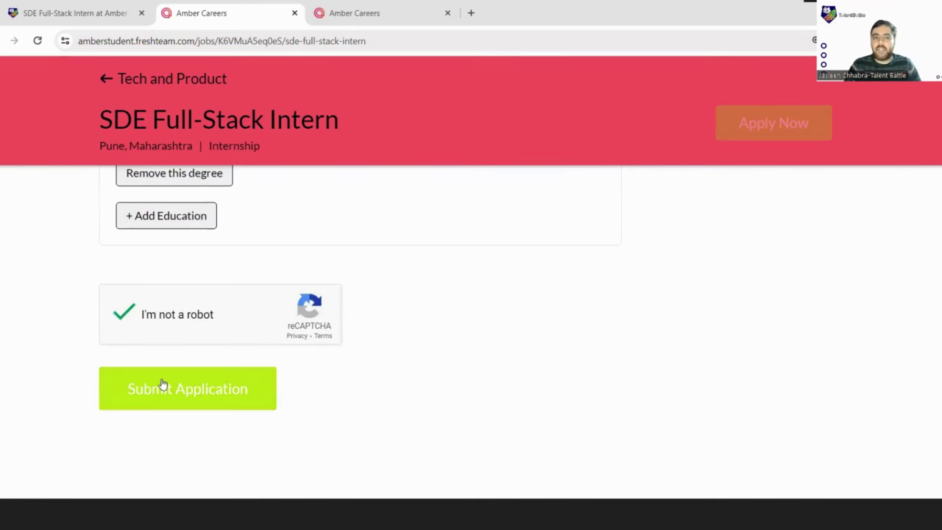
pyautogui.scroll(9, 417, 315)
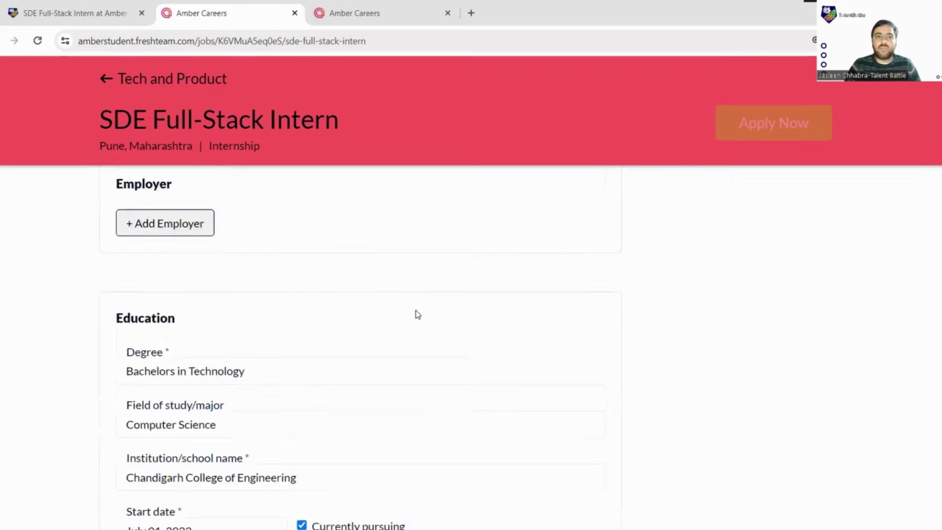
pyautogui.scroll(4, 416, 311)
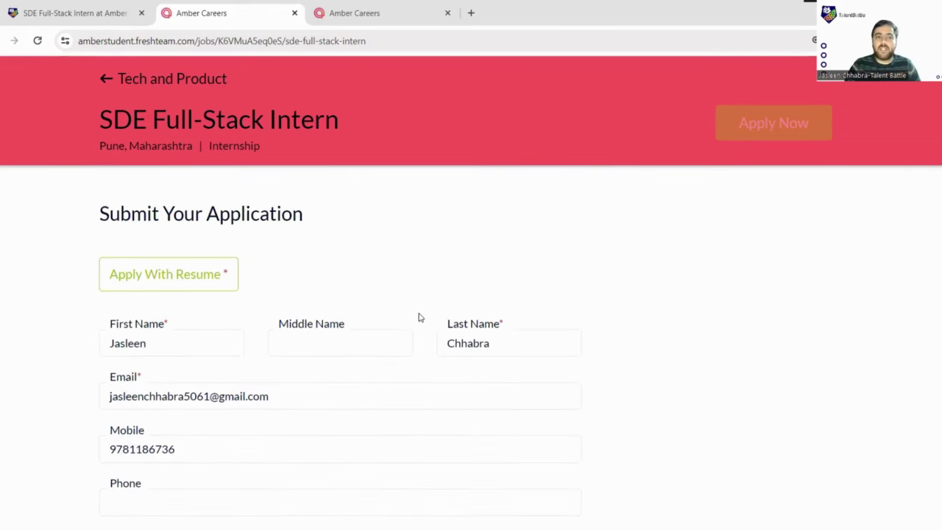
pyautogui.scroll(-3, 416, 311)
pyautogui.scroll(-10, 416, 312)
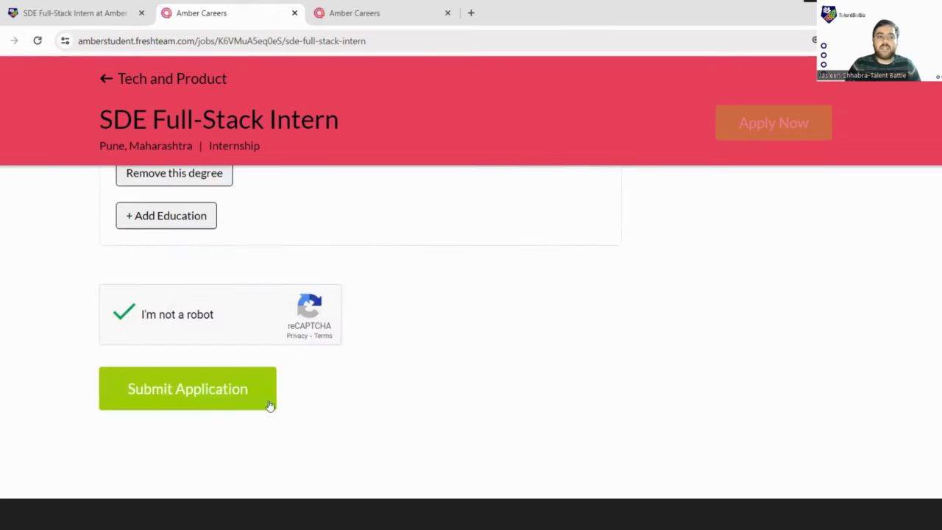
# - Upload the resume PDF from the Downloads folder so parsing auto-fills the Phone field
pyautogui.click(264, 407)
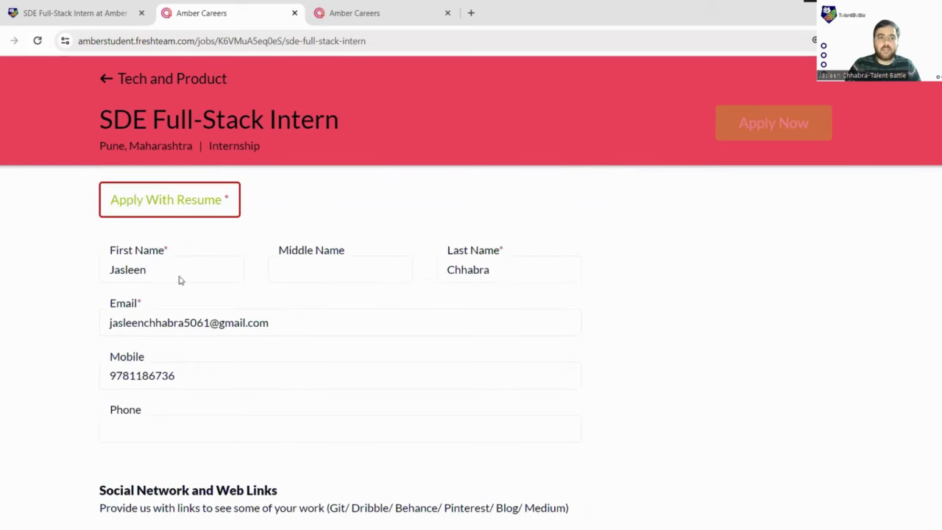
pyautogui.click(206, 203)
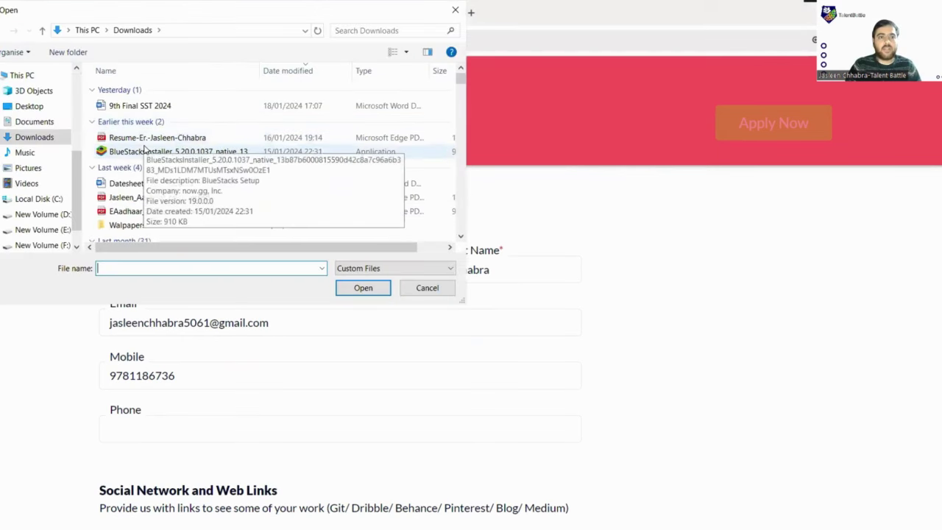
pyautogui.click(150, 137)
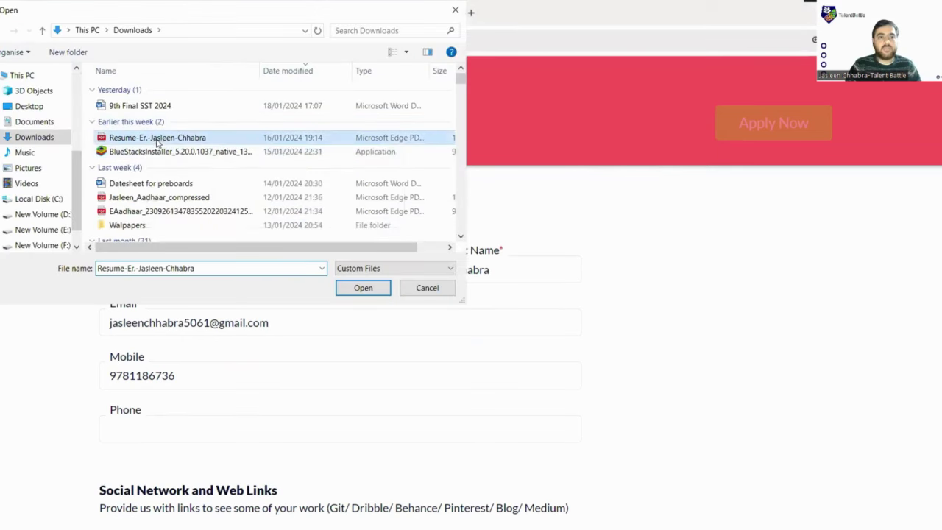
pyautogui.click(363, 288)
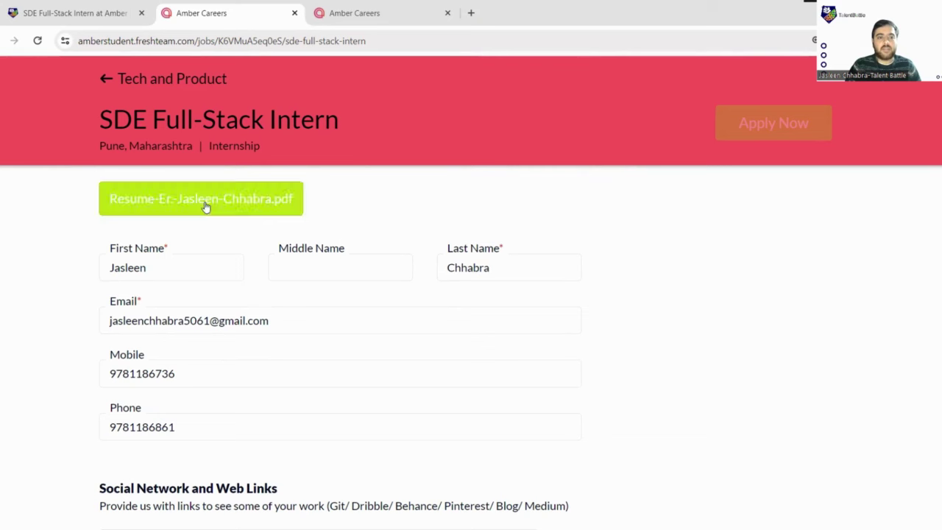
# - Submit the finished form and get the 'You have successfully applied' confirmation
pyautogui.scroll(-1, 251, 225)
pyautogui.scroll(-3, 252, 225)
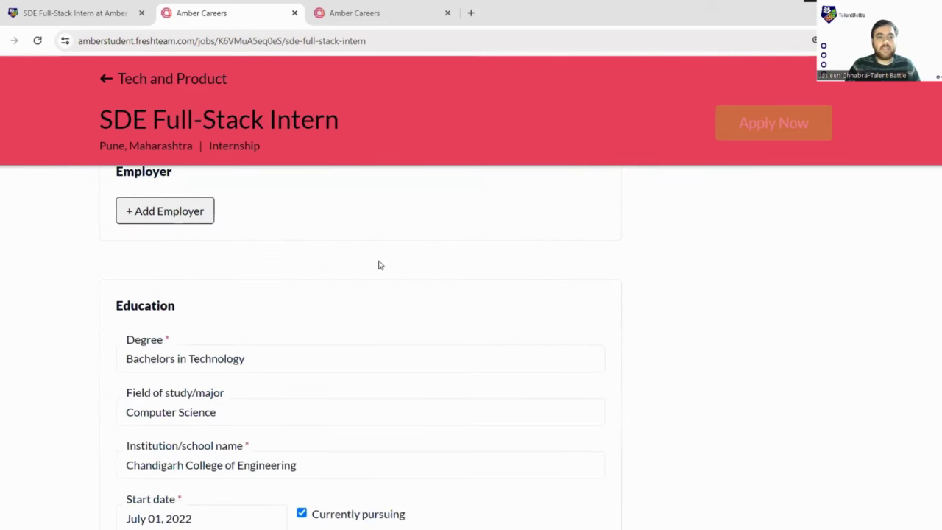
pyautogui.scroll(-2, 286, 289)
pyautogui.scroll(-1, 275, 353)
pyautogui.scroll(-4, 275, 354)
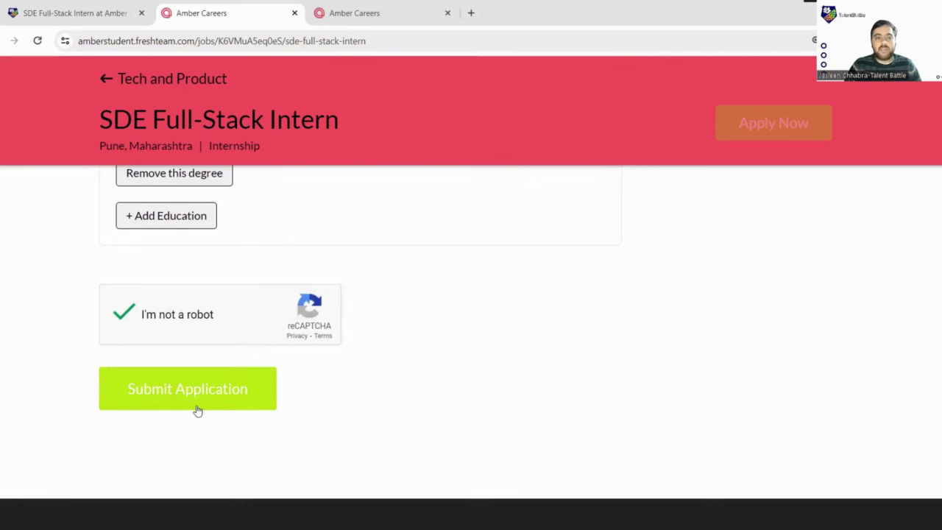
pyautogui.click(208, 403)
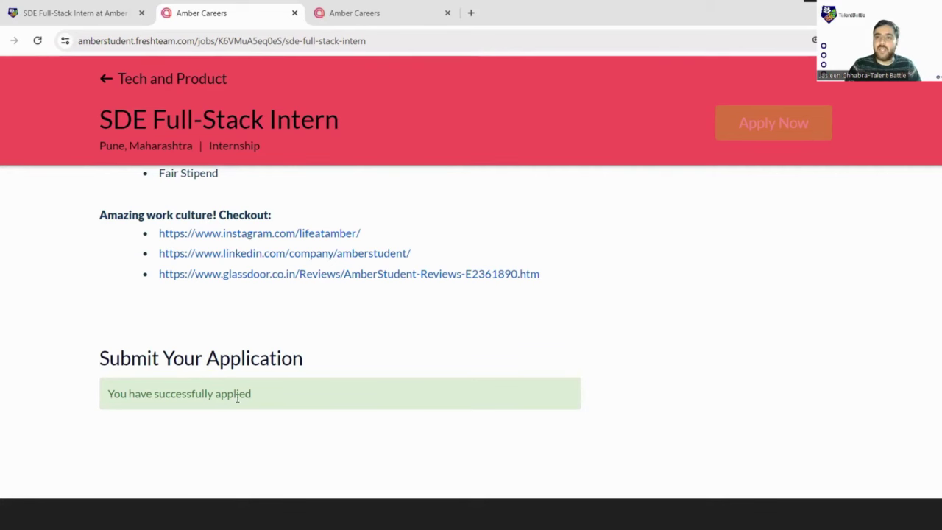
pyautogui.scroll(4, 342, 370)
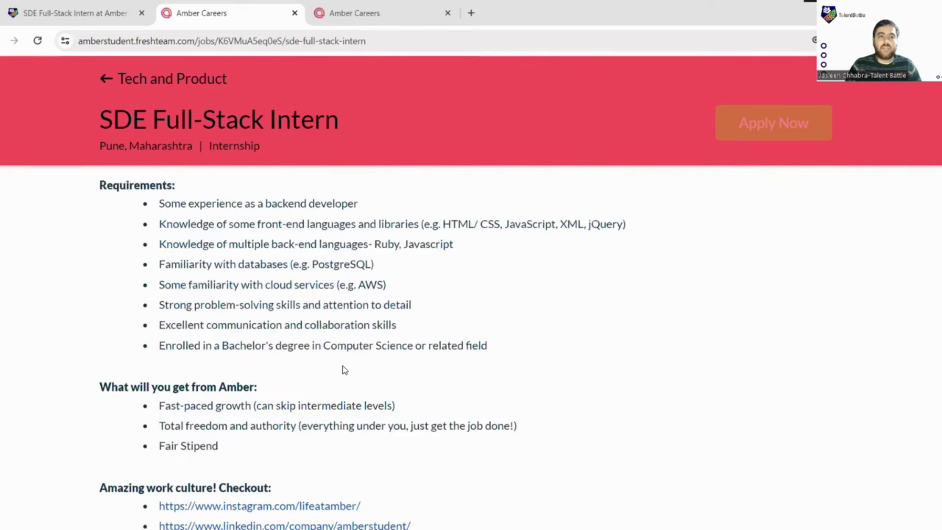
pyautogui.scroll(4, 346, 365)
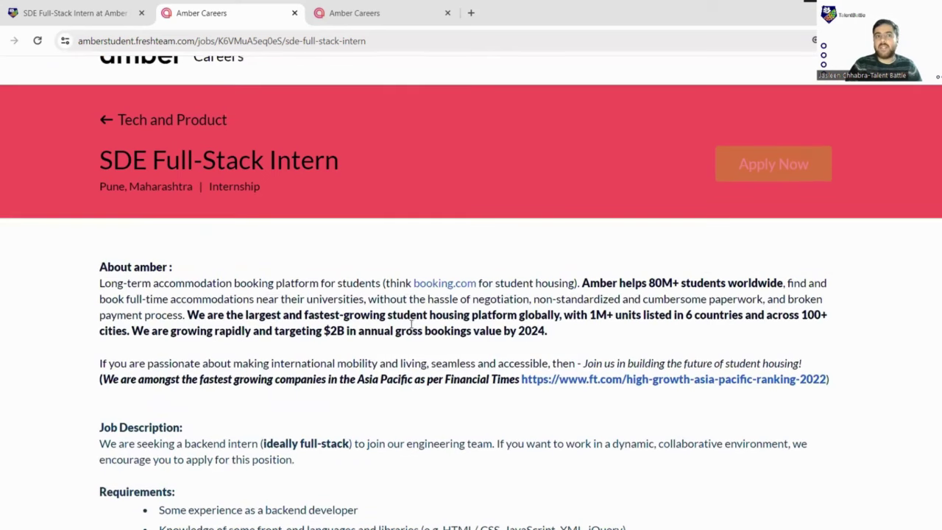
pyautogui.scroll(1, 569, 231)
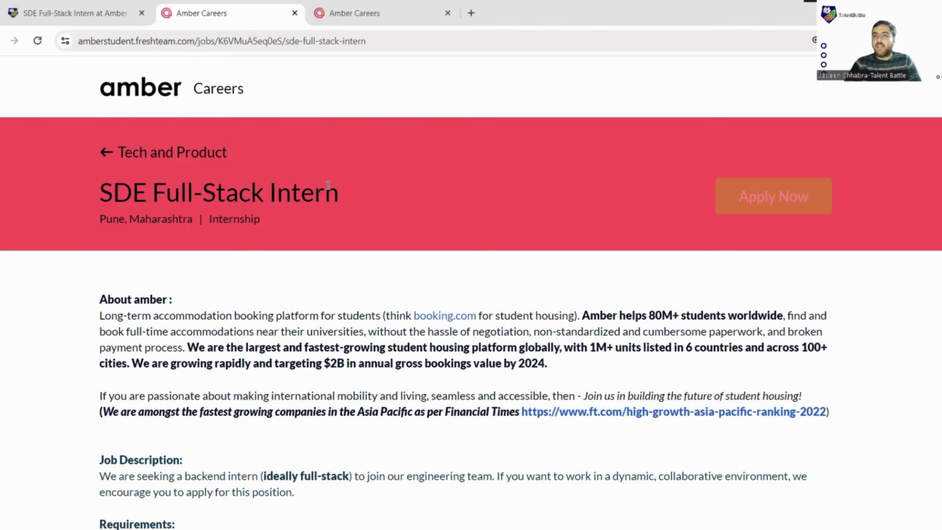
# - Go back to the Talent Battle tab showing the SDE Full-Stack Intern at Amber listing in Pune
pyautogui.click(74, 13)
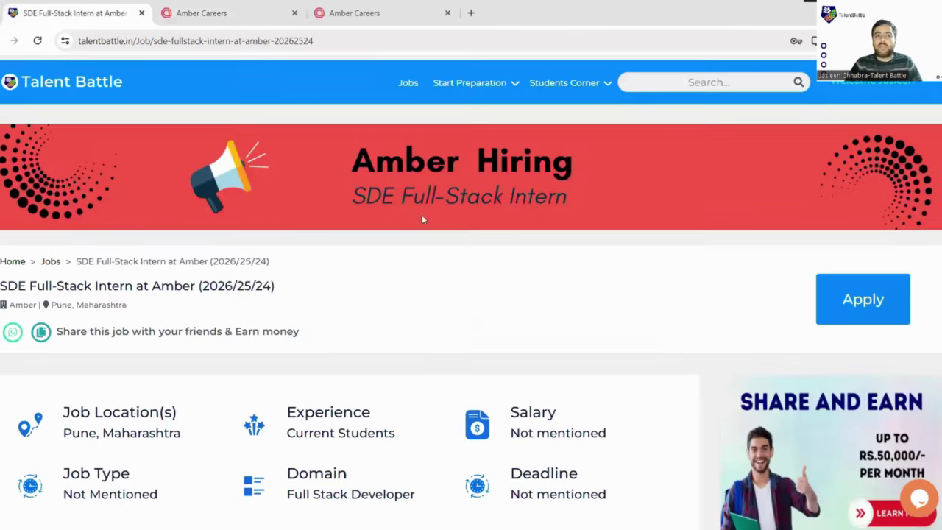